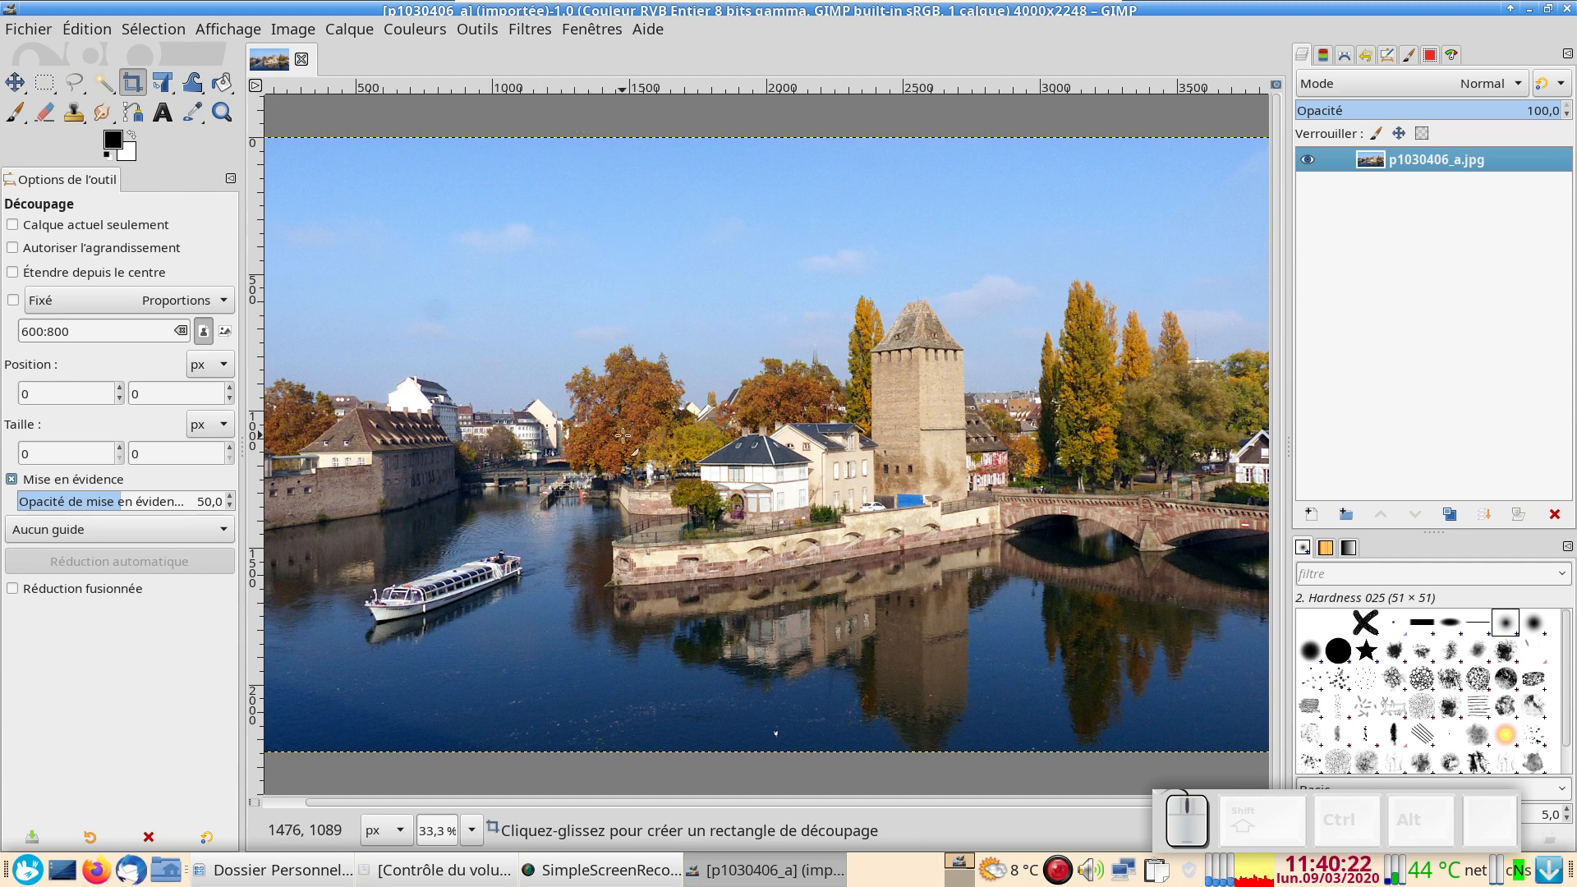
Hide the docks and add a horizontal guide at 50 % of the image height.
{"action": "key", "text": "Tab"}
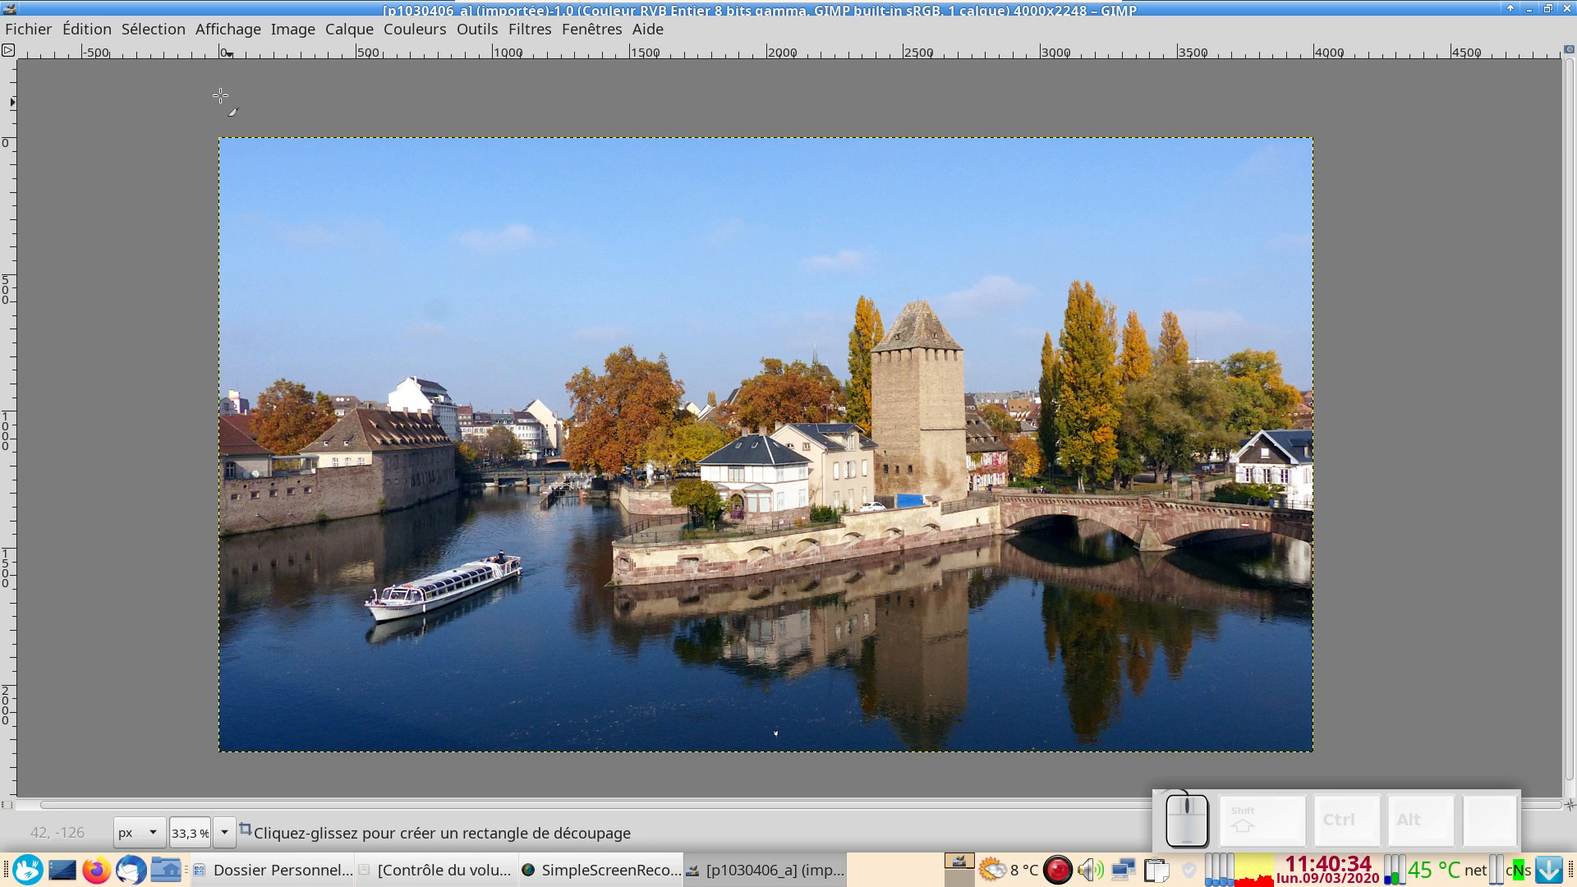
{"action": "left_click", "coordinate": [293, 33]}
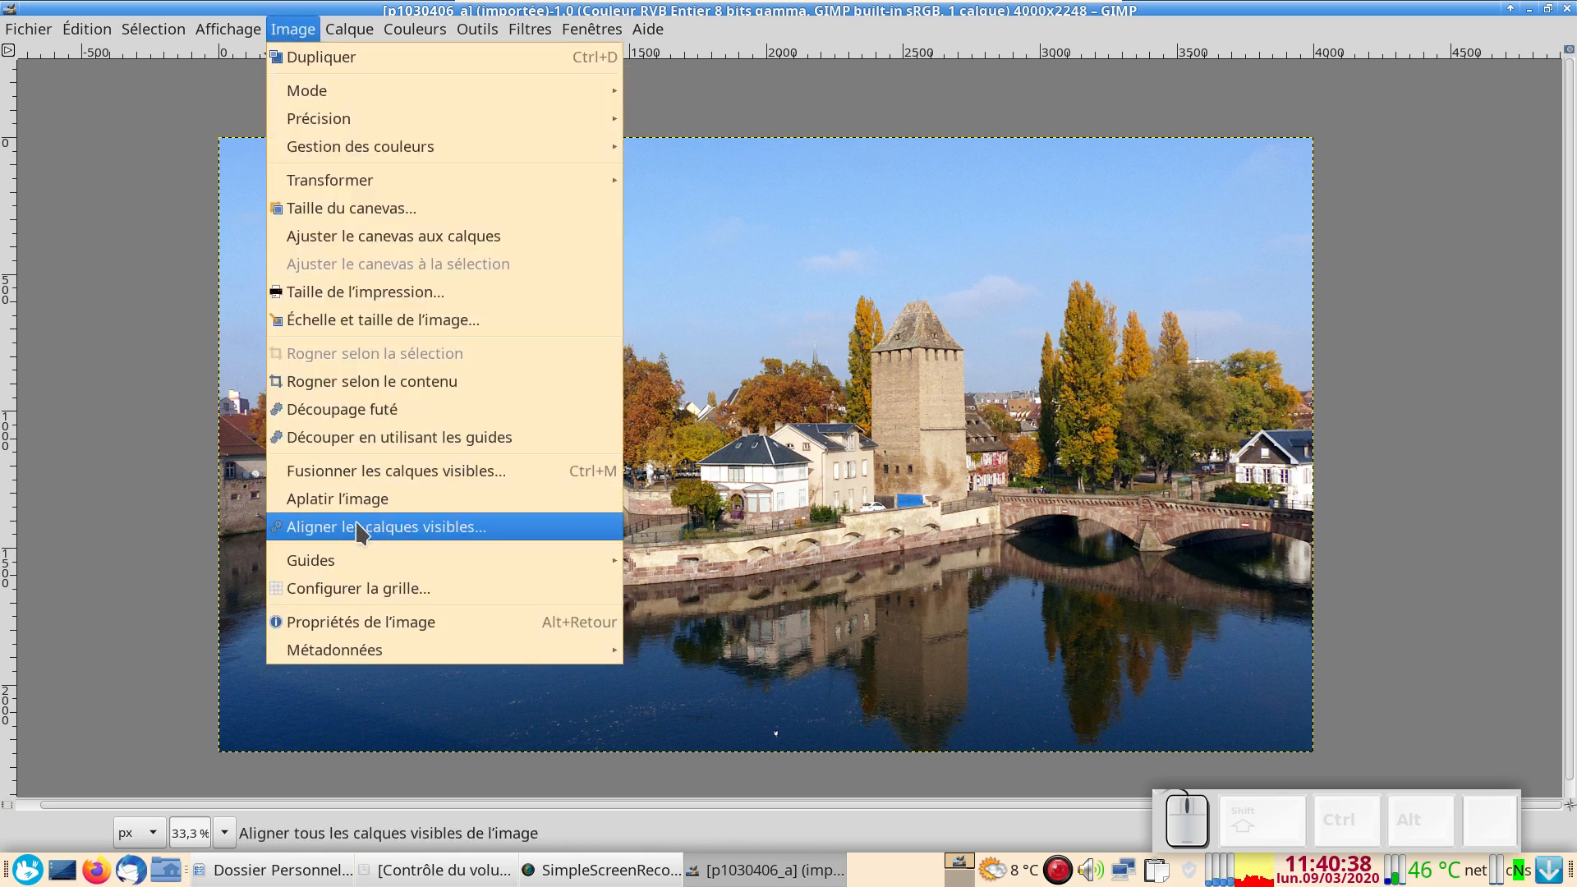
{"action": "mouse_move", "coordinate": [380, 560]}
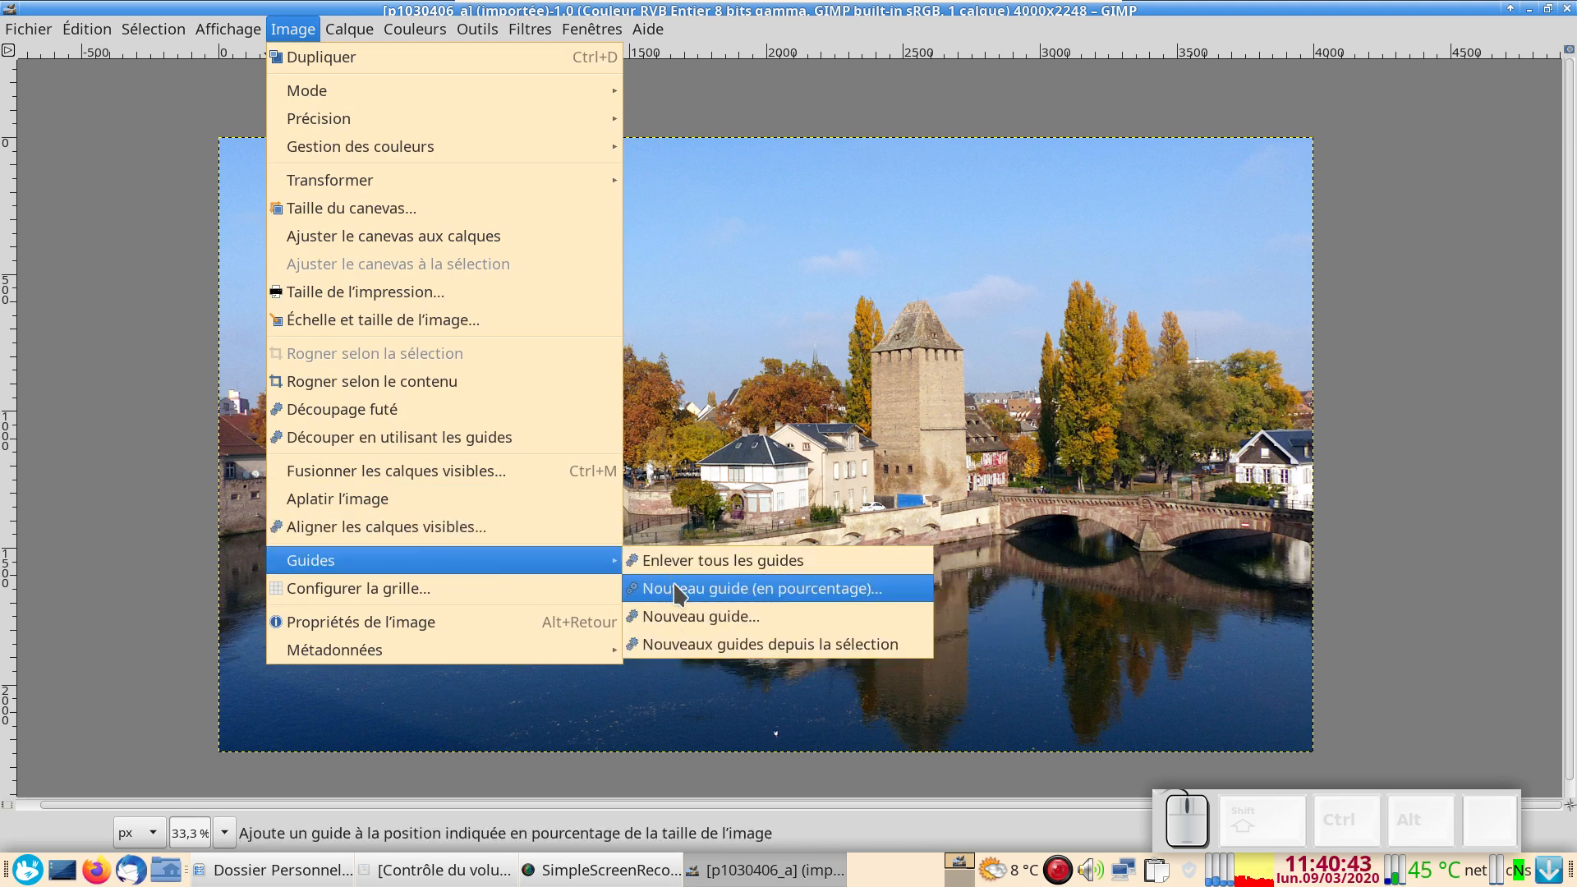
{"action": "left_click", "coordinate": [674, 587]}
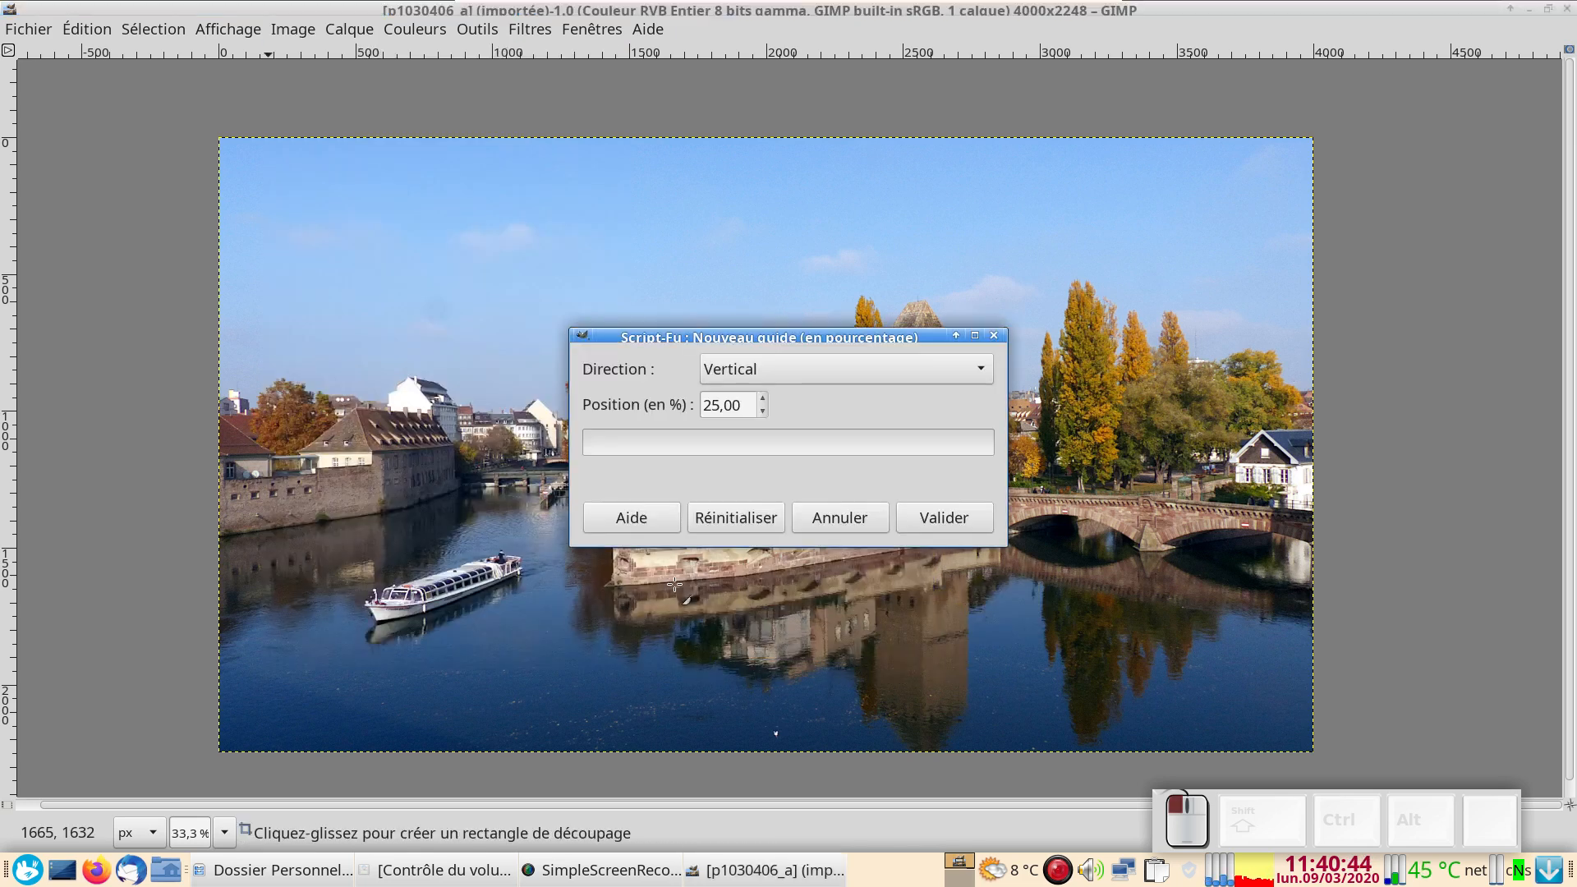
{"action": "left_click", "coordinate": [807, 367]}
{"action": "left_click", "coordinate": [803, 343]}
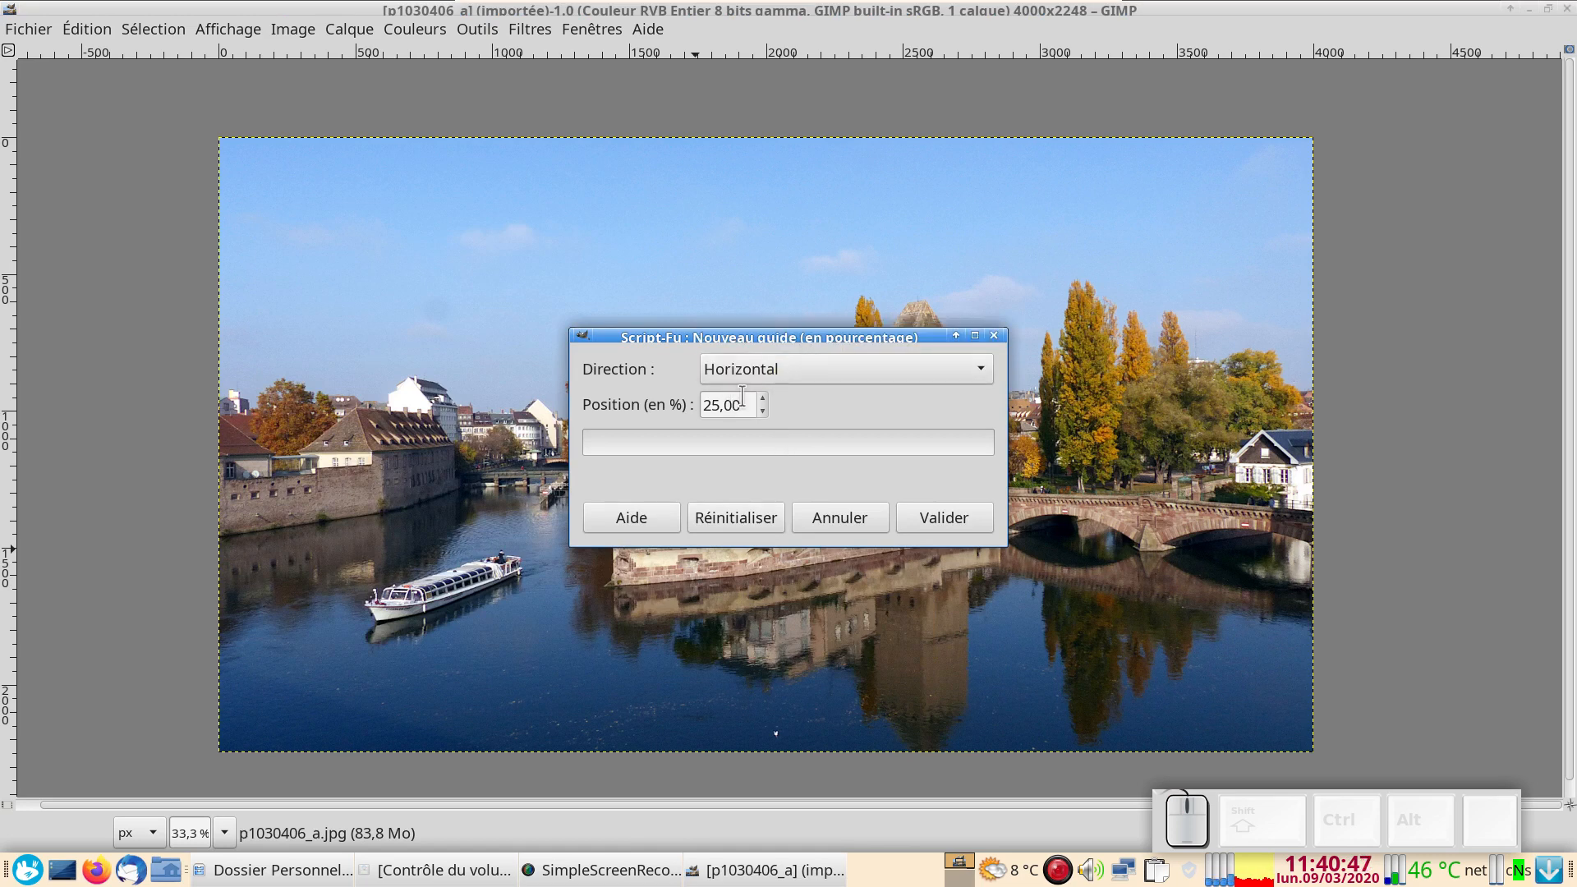
{"action": "key", "text": "Tab"}
{"action": "type", "text": "50"}
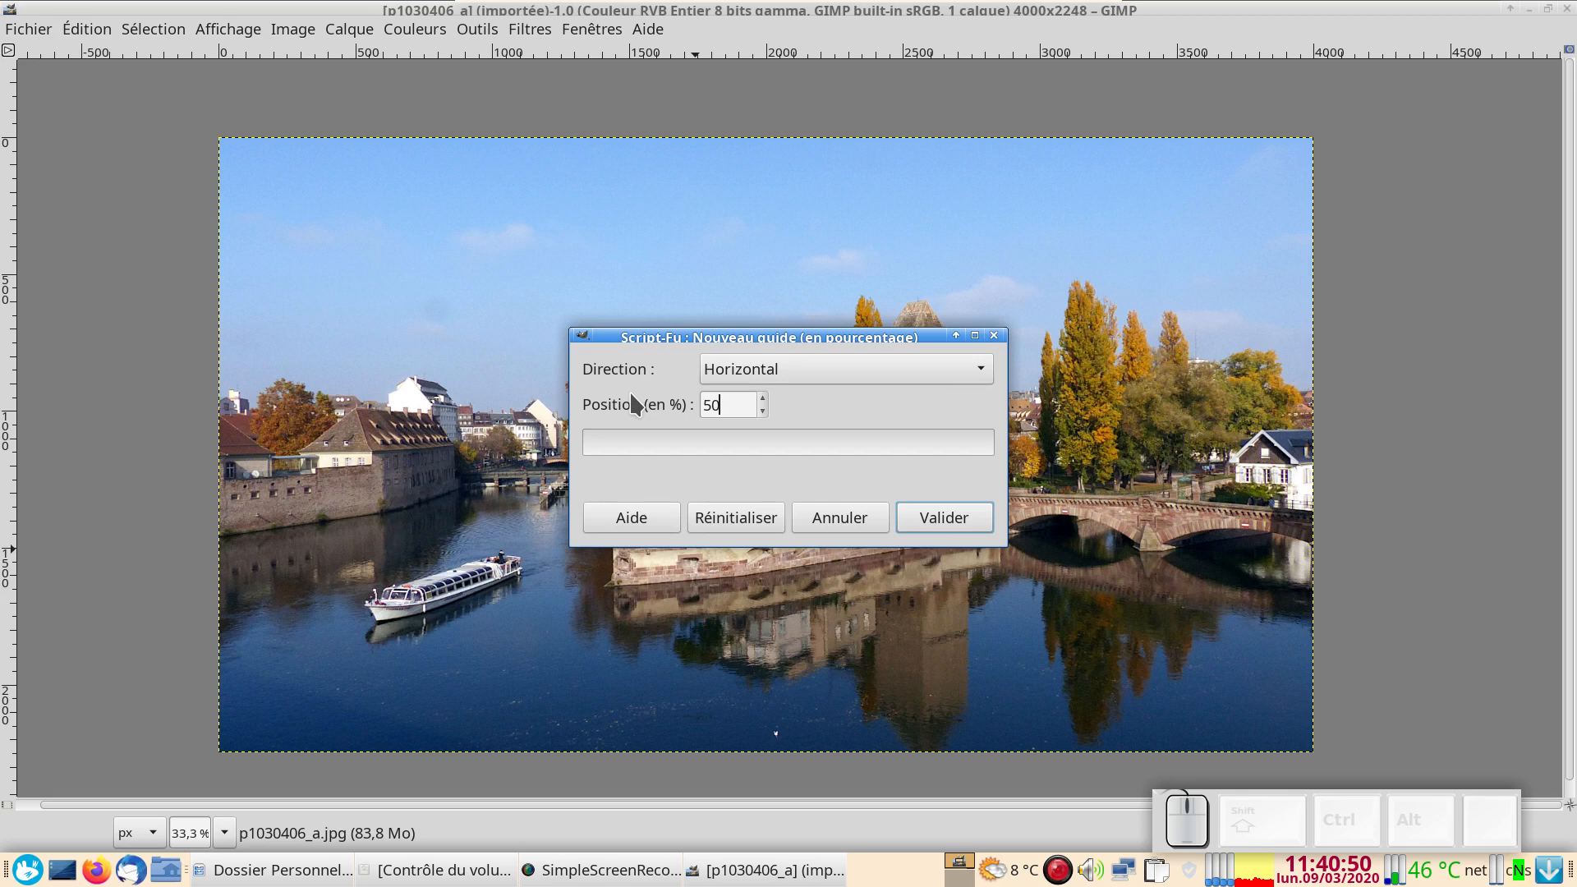
{"action": "left_click", "coordinate": [924, 518]}
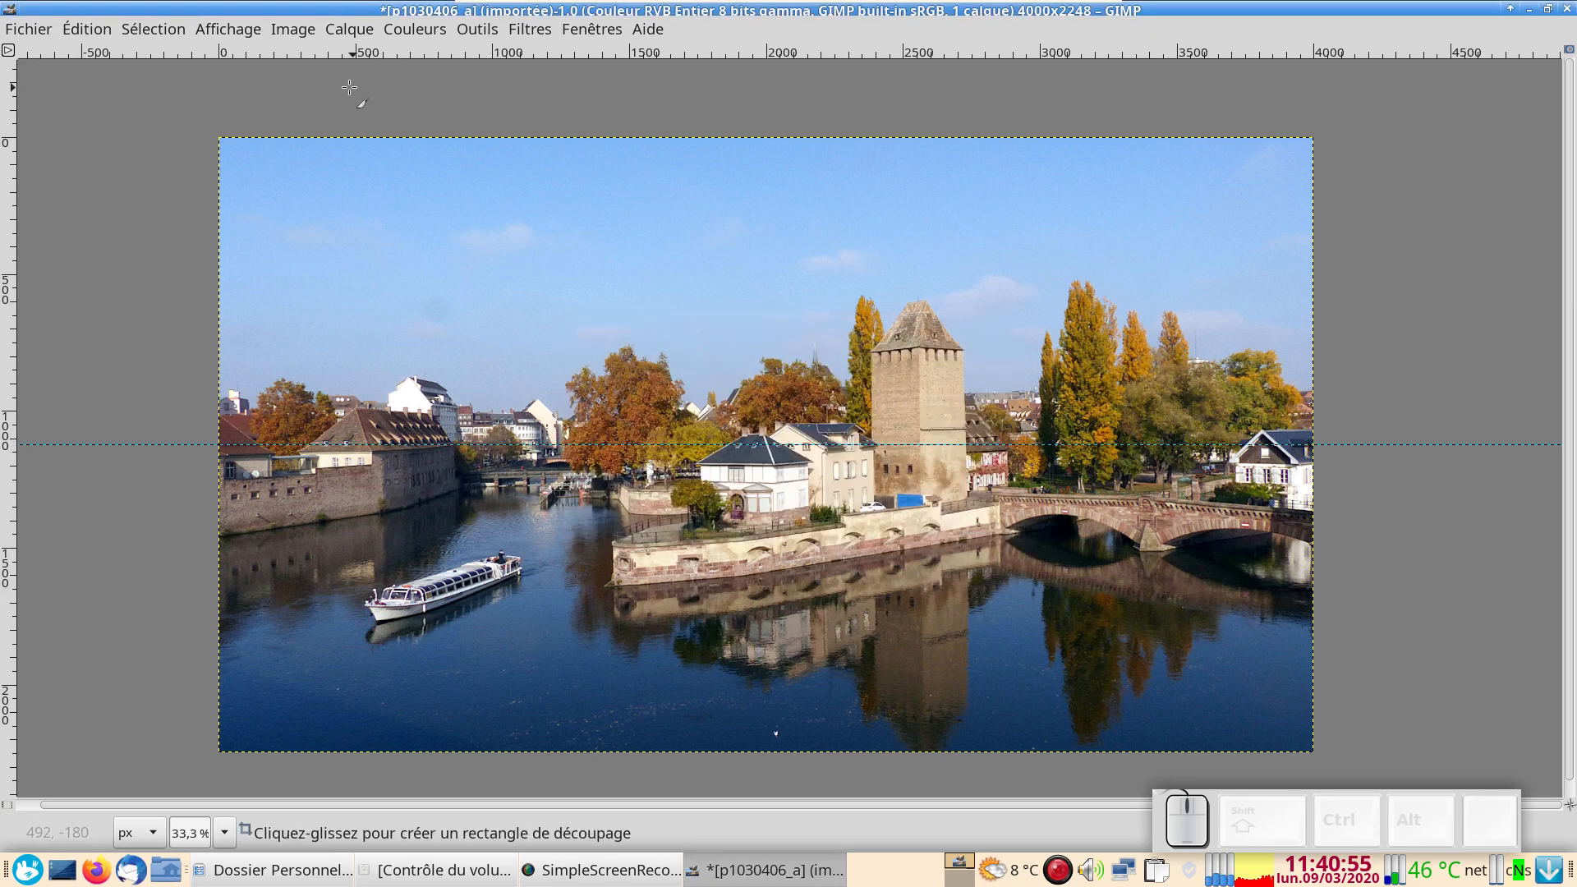
Add a vertical guide at 50 % of the image width.
{"action": "left_click", "coordinate": [290, 32]}
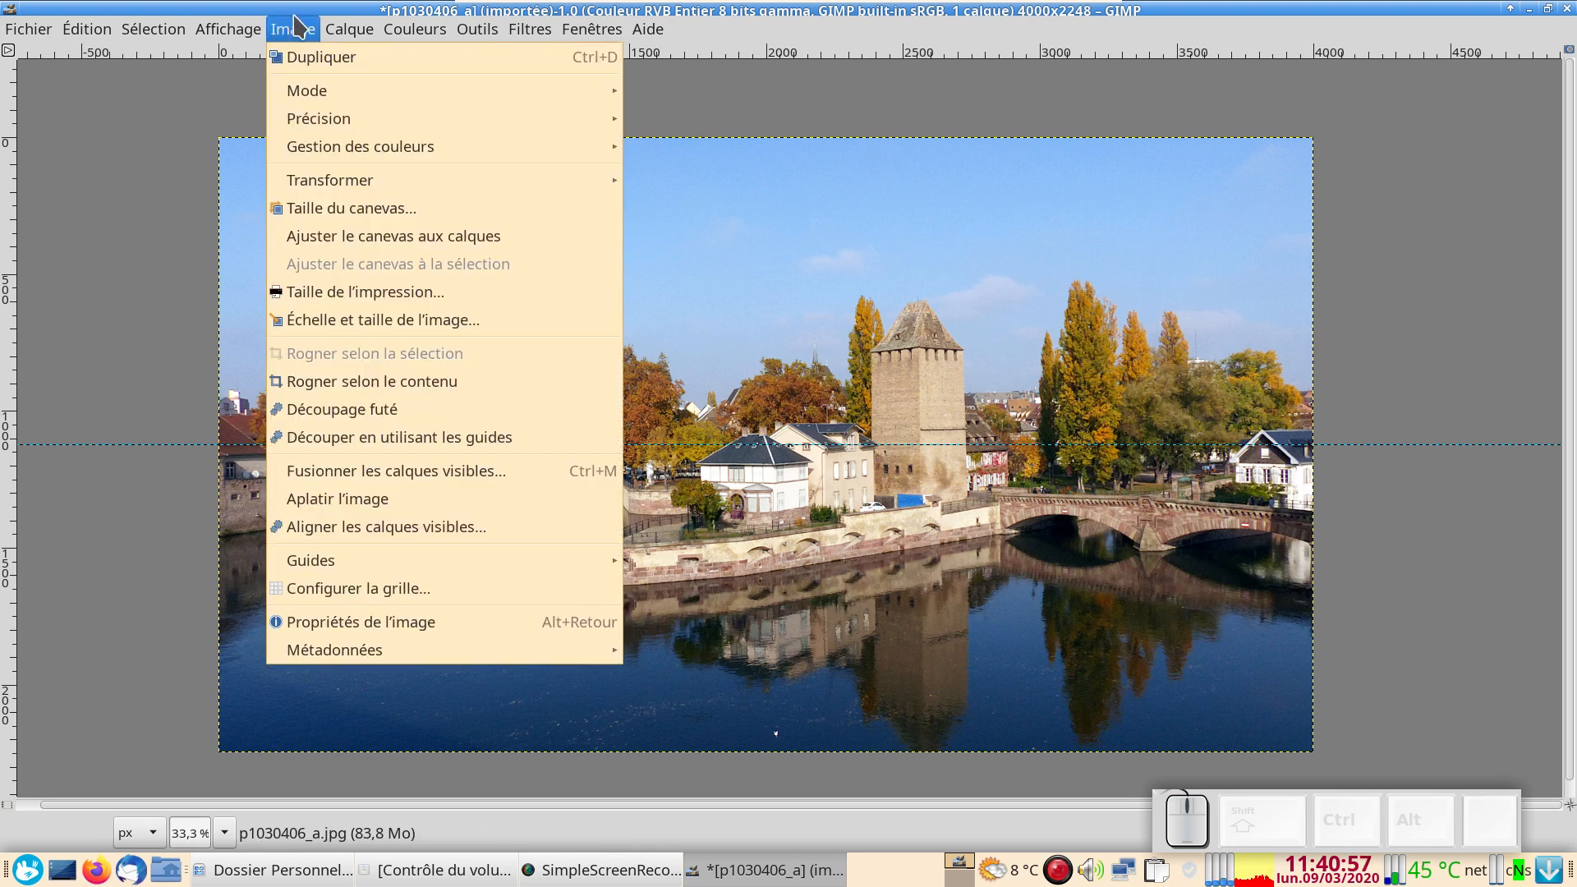
{"action": "mouse_move", "coordinate": [387, 565]}
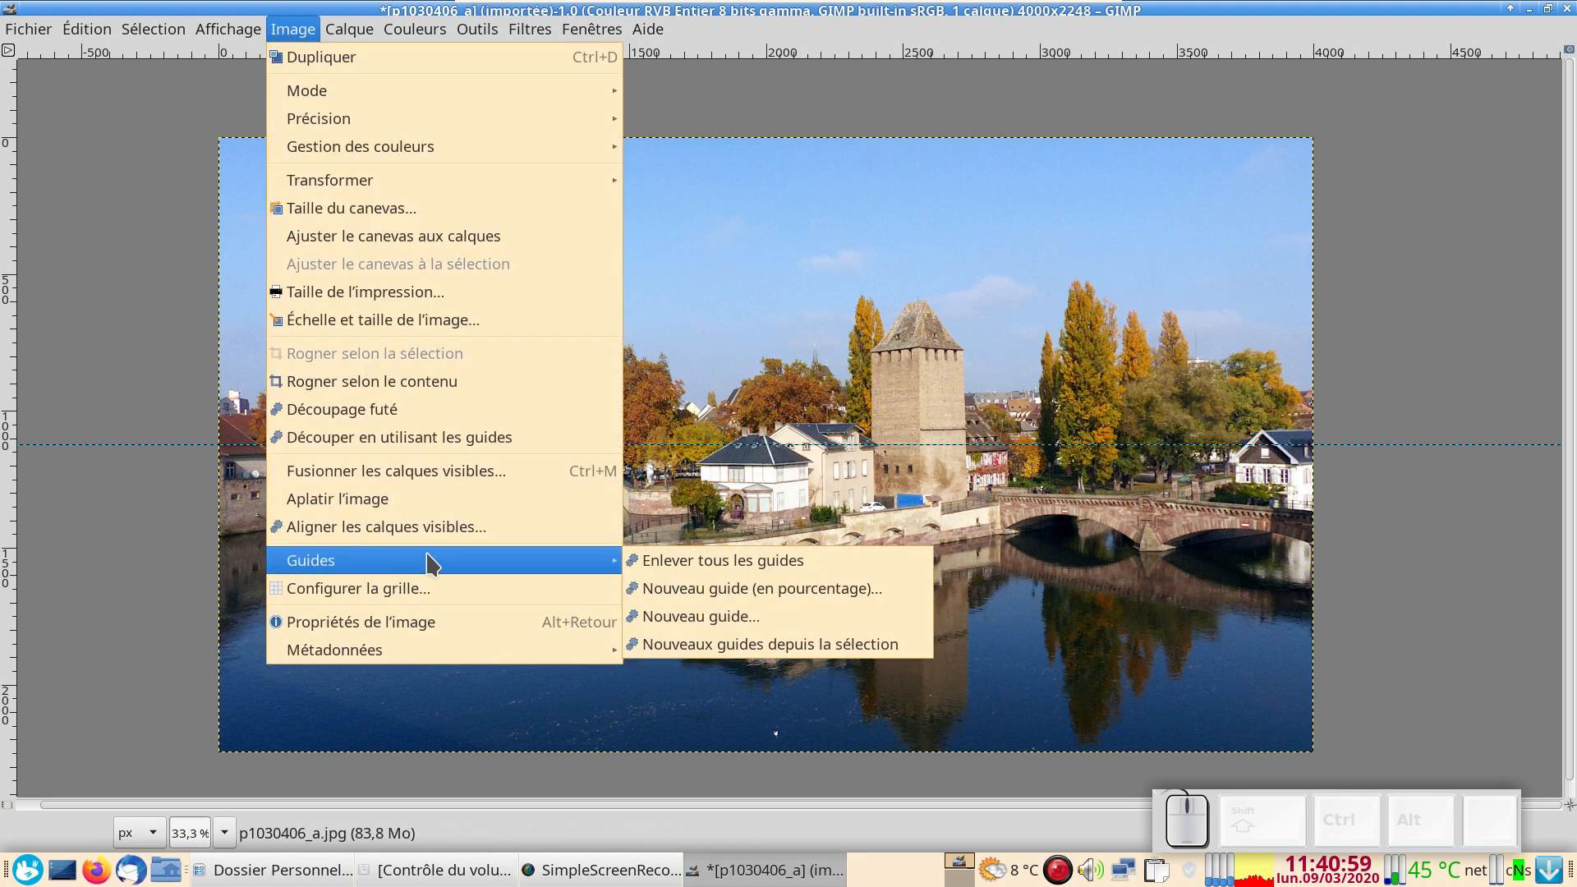
{"action": "left_click", "coordinate": [664, 590]}
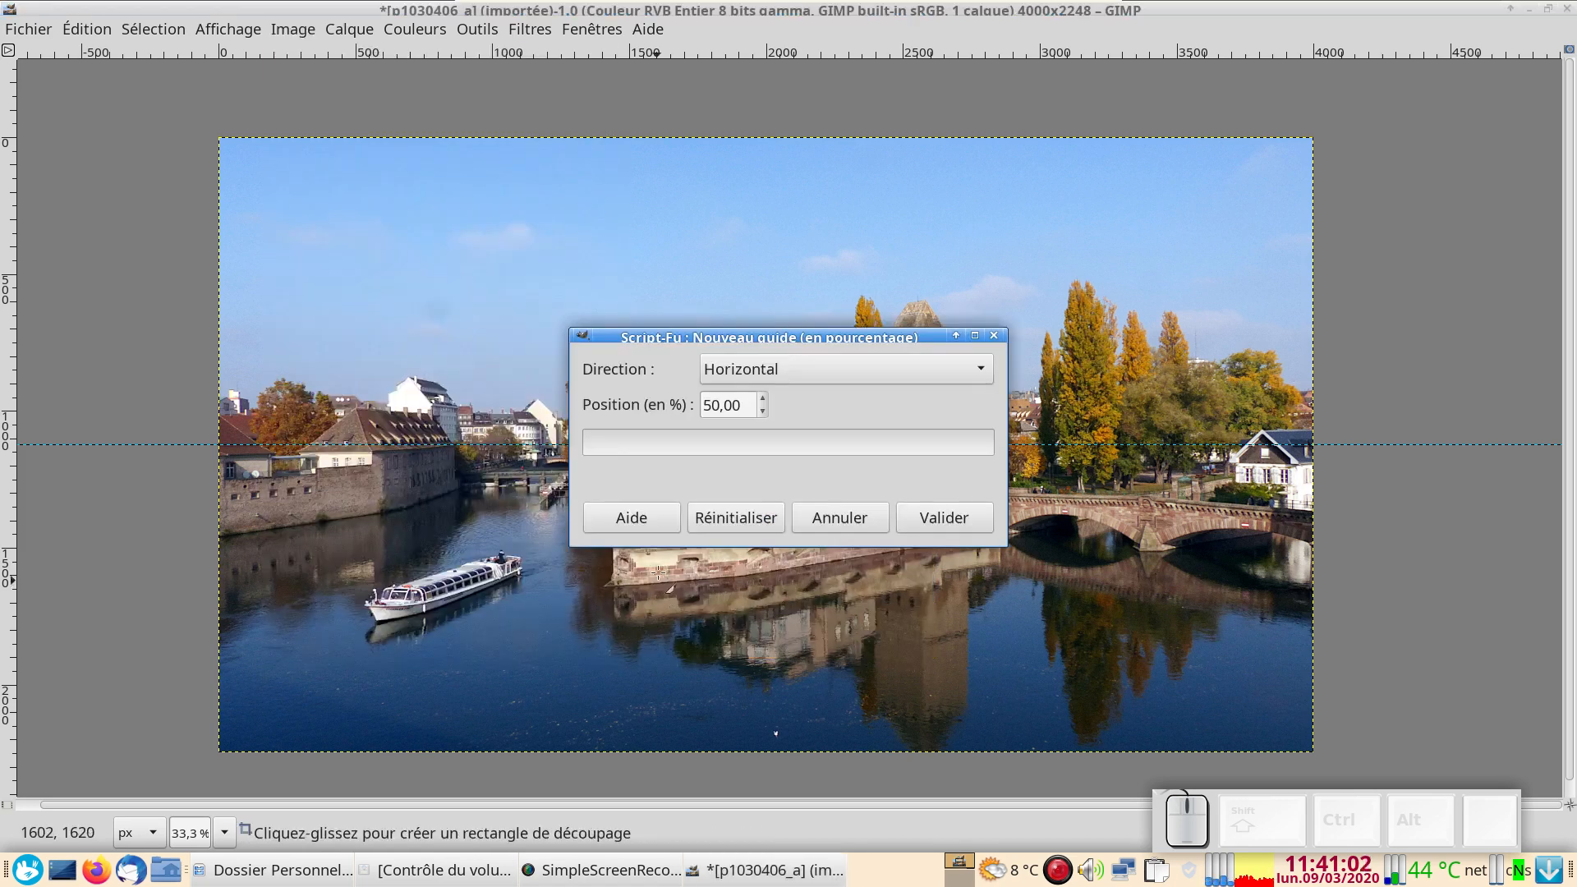
{"action": "left_click", "coordinate": [764, 361]}
{"action": "left_click", "coordinate": [764, 401]}
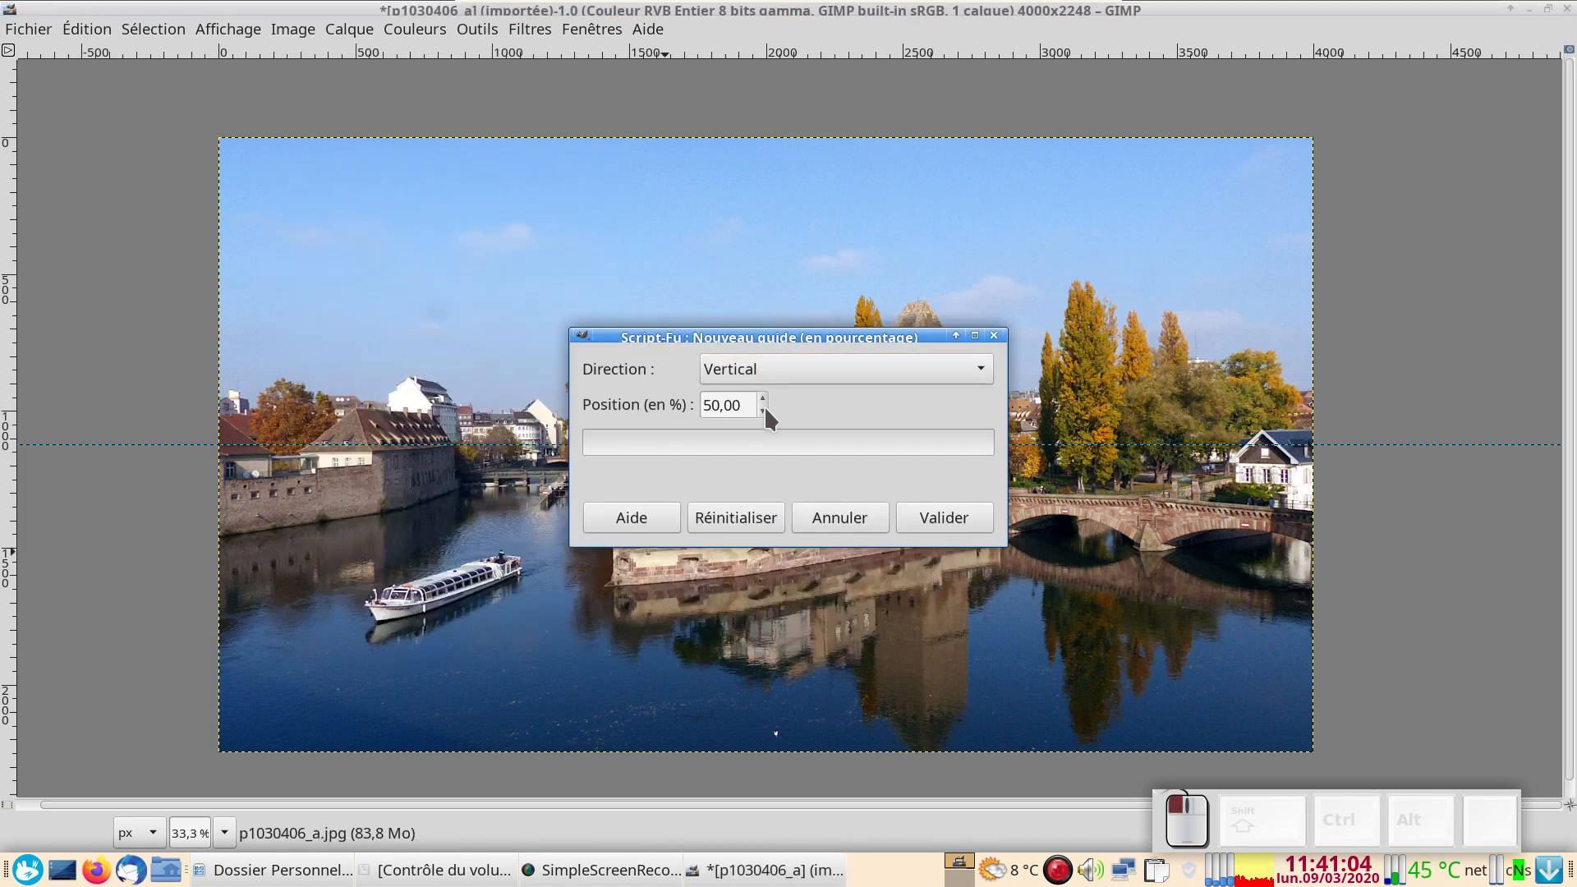
{"action": "left_click", "coordinate": [932, 516]}
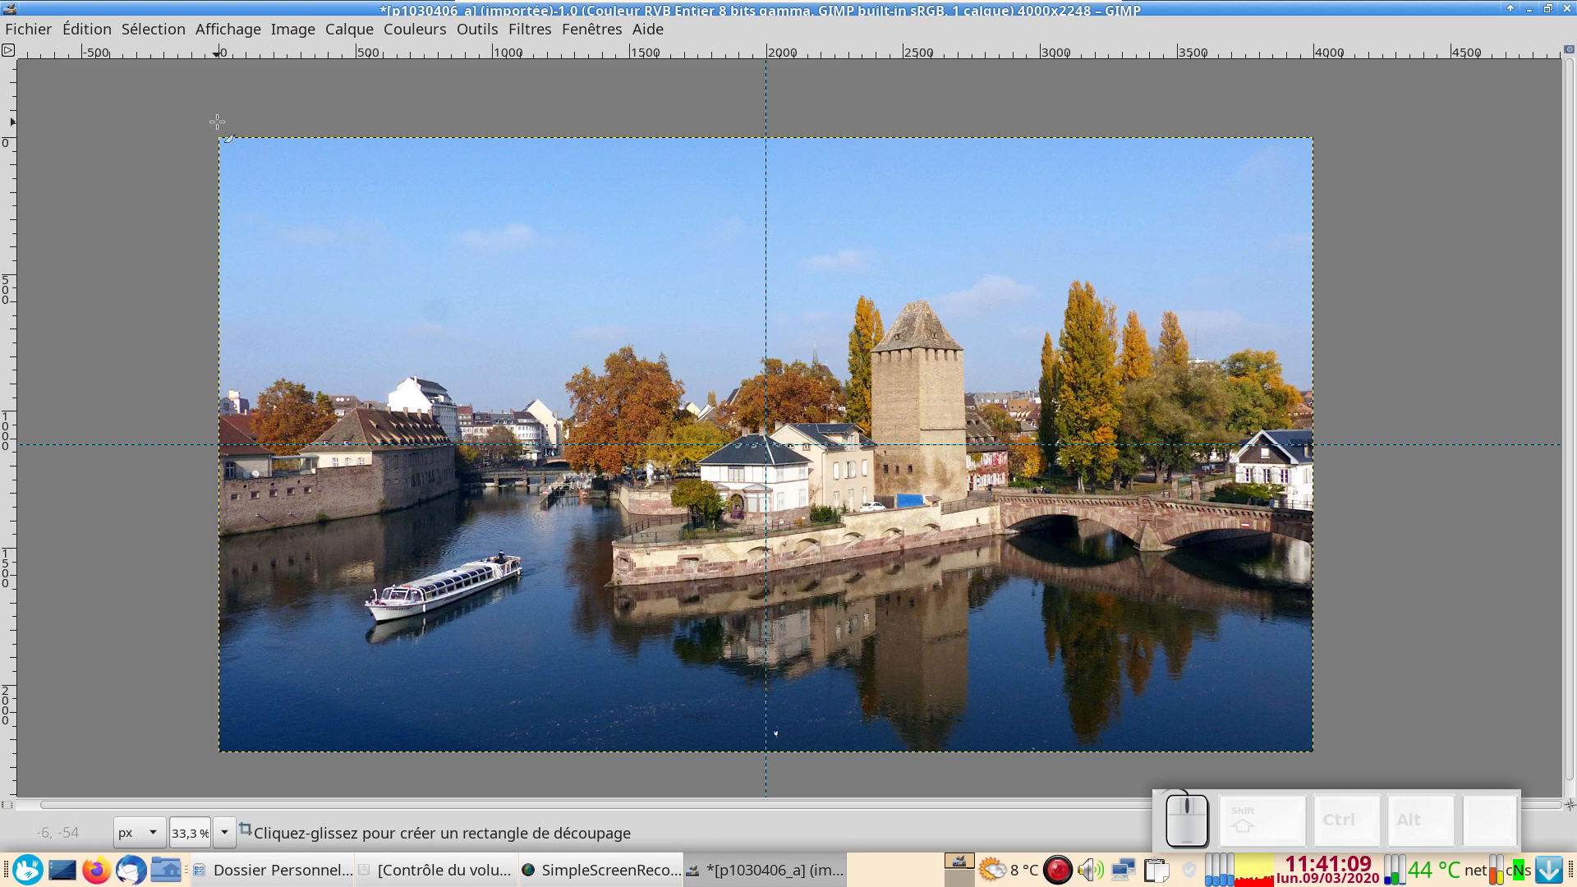
Try adding a second vertical guide at 25 % of the image width and undo it.
{"action": "left_click", "coordinate": [289, 31]}
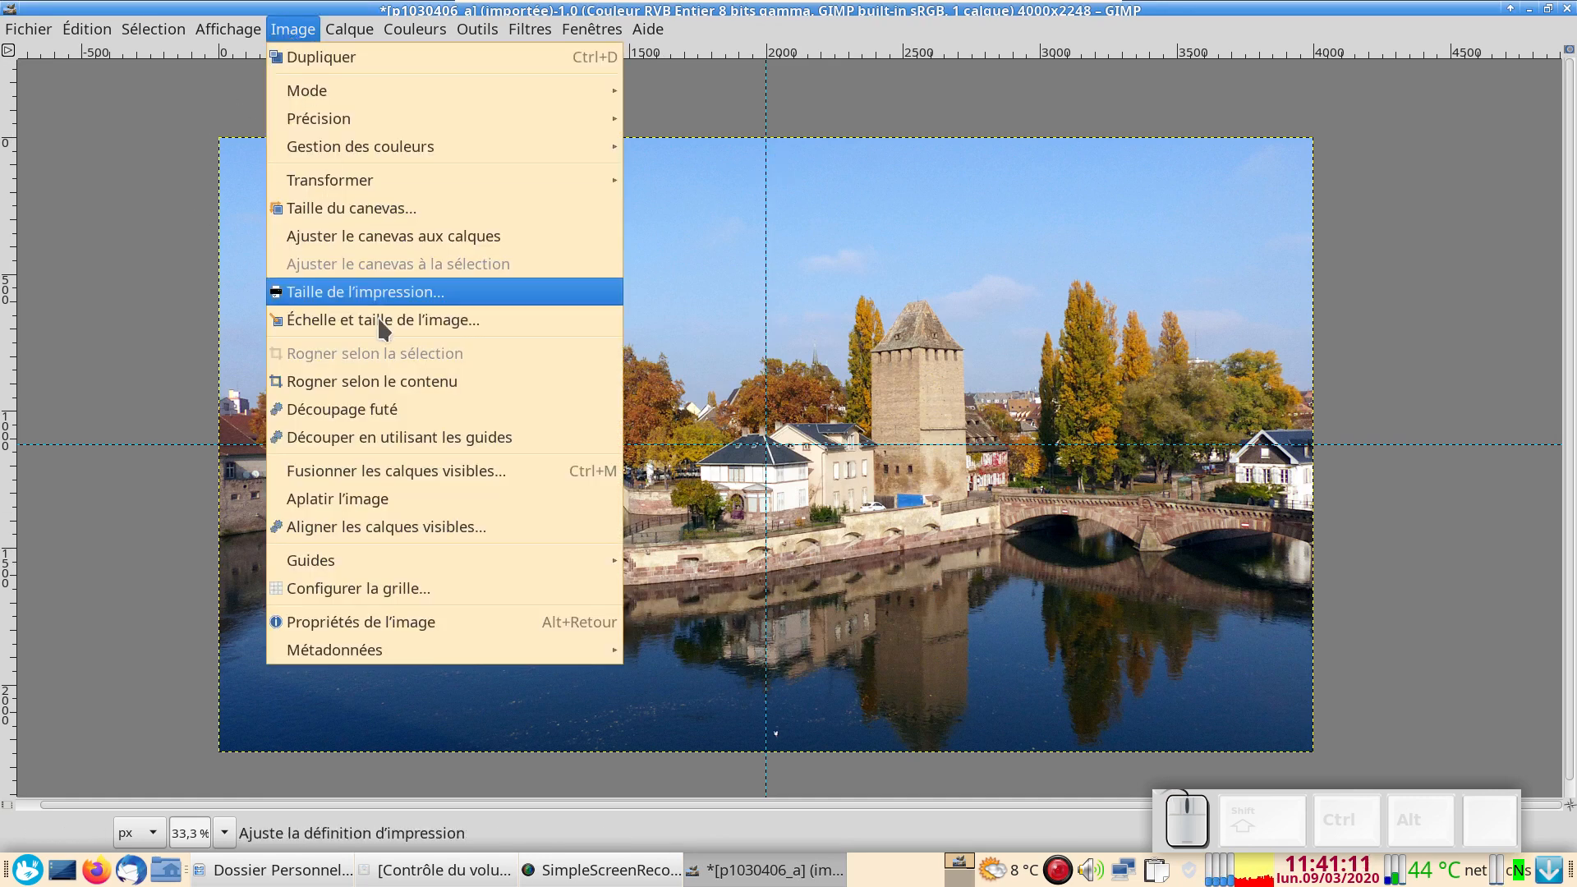
{"action": "mouse_move", "coordinate": [427, 560]}
{"action": "left_click", "coordinate": [742, 599]}
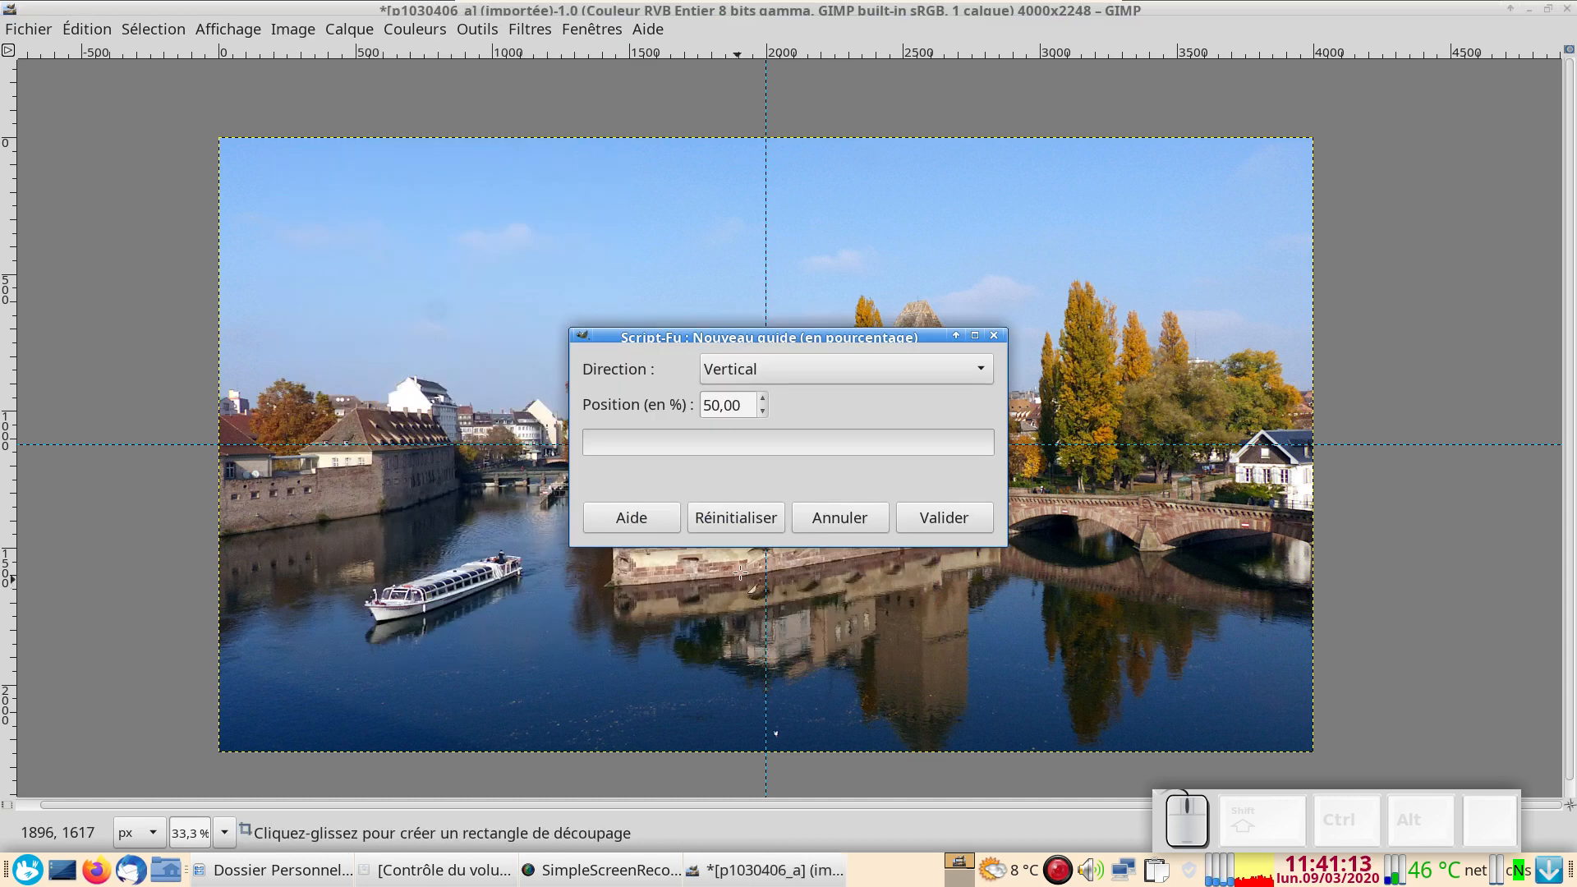
{"action": "left_click_drag", "start_coordinate": [749, 405], "coordinate": [639, 401]}
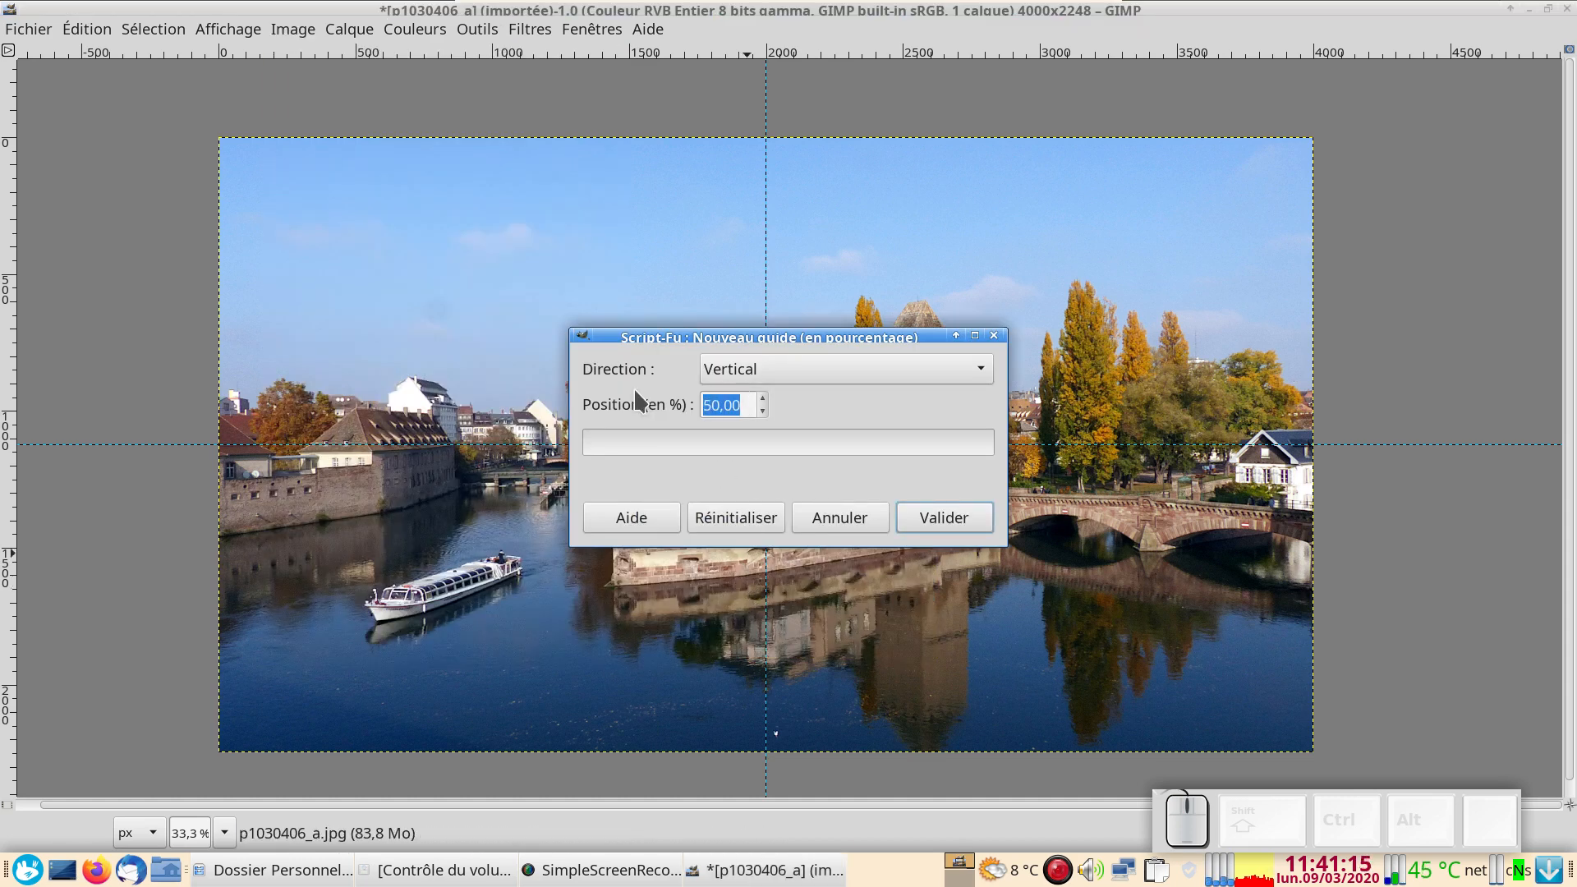
{"action": "type", "text": "25"}
{"action": "left_click", "coordinate": [961, 517]}
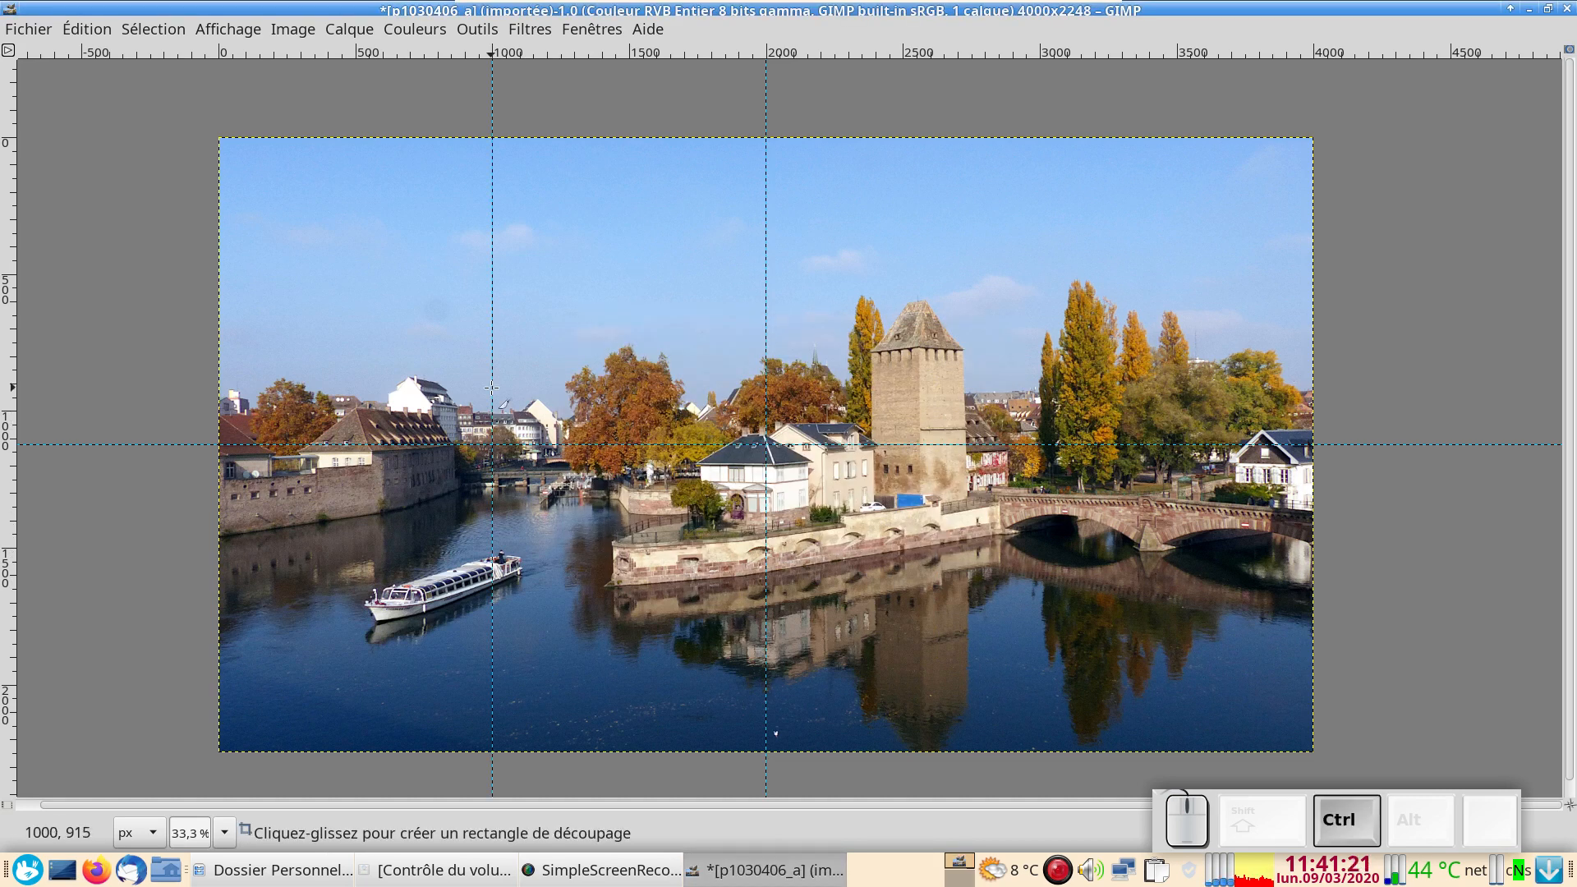
{"action": "key", "text": "ctrl+z"}
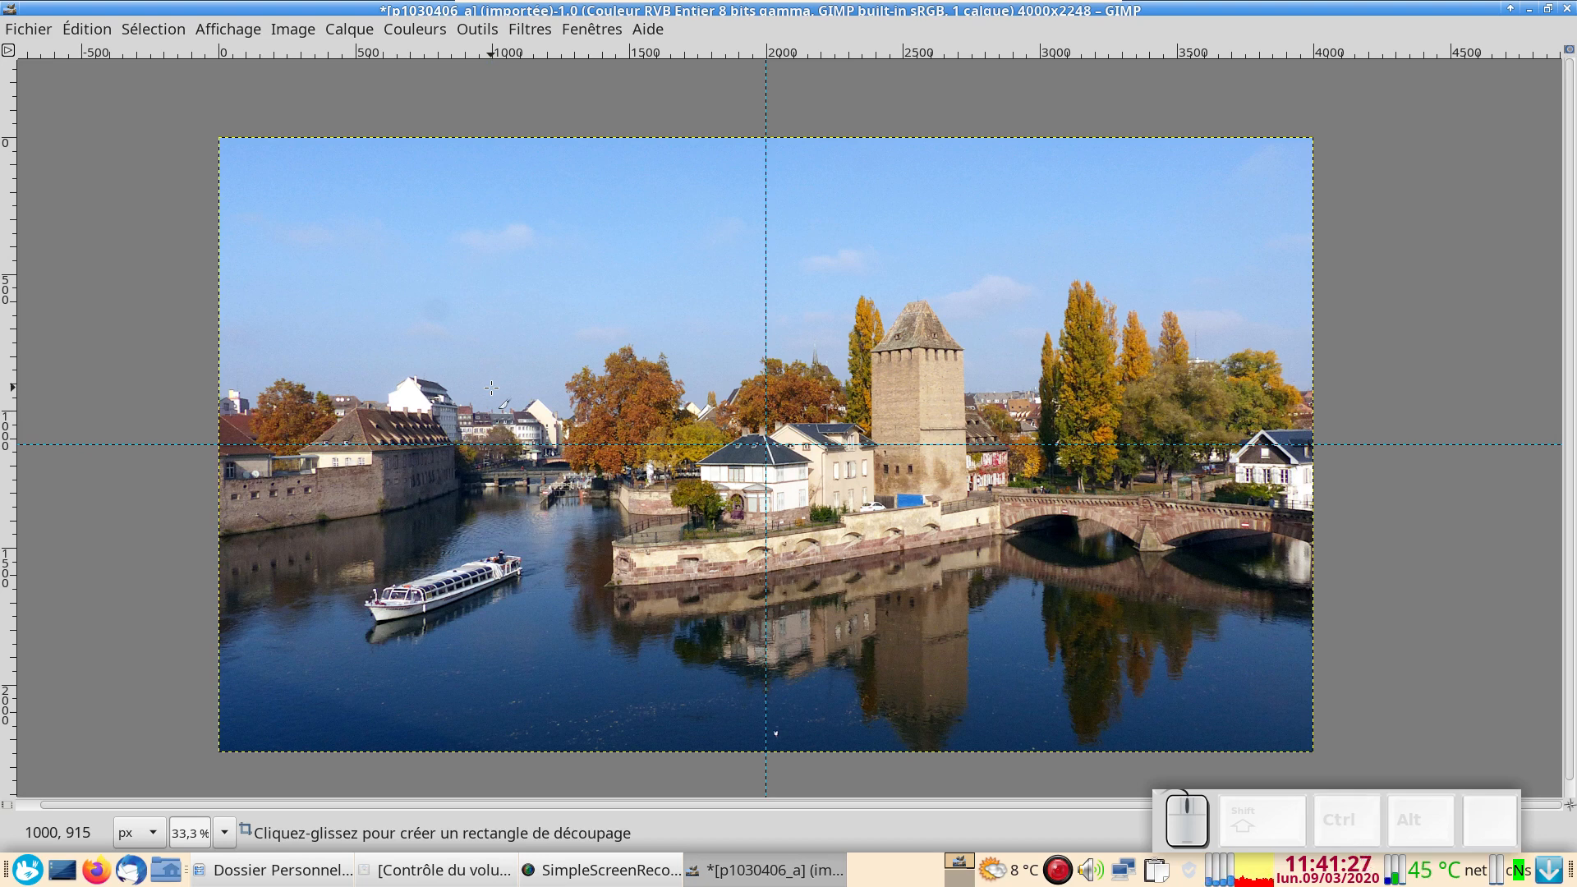
Start the web Slice filter (Tranche) on the image and set the HTML export path to the jp folder.
{"action": "left_click", "coordinate": [526, 30]}
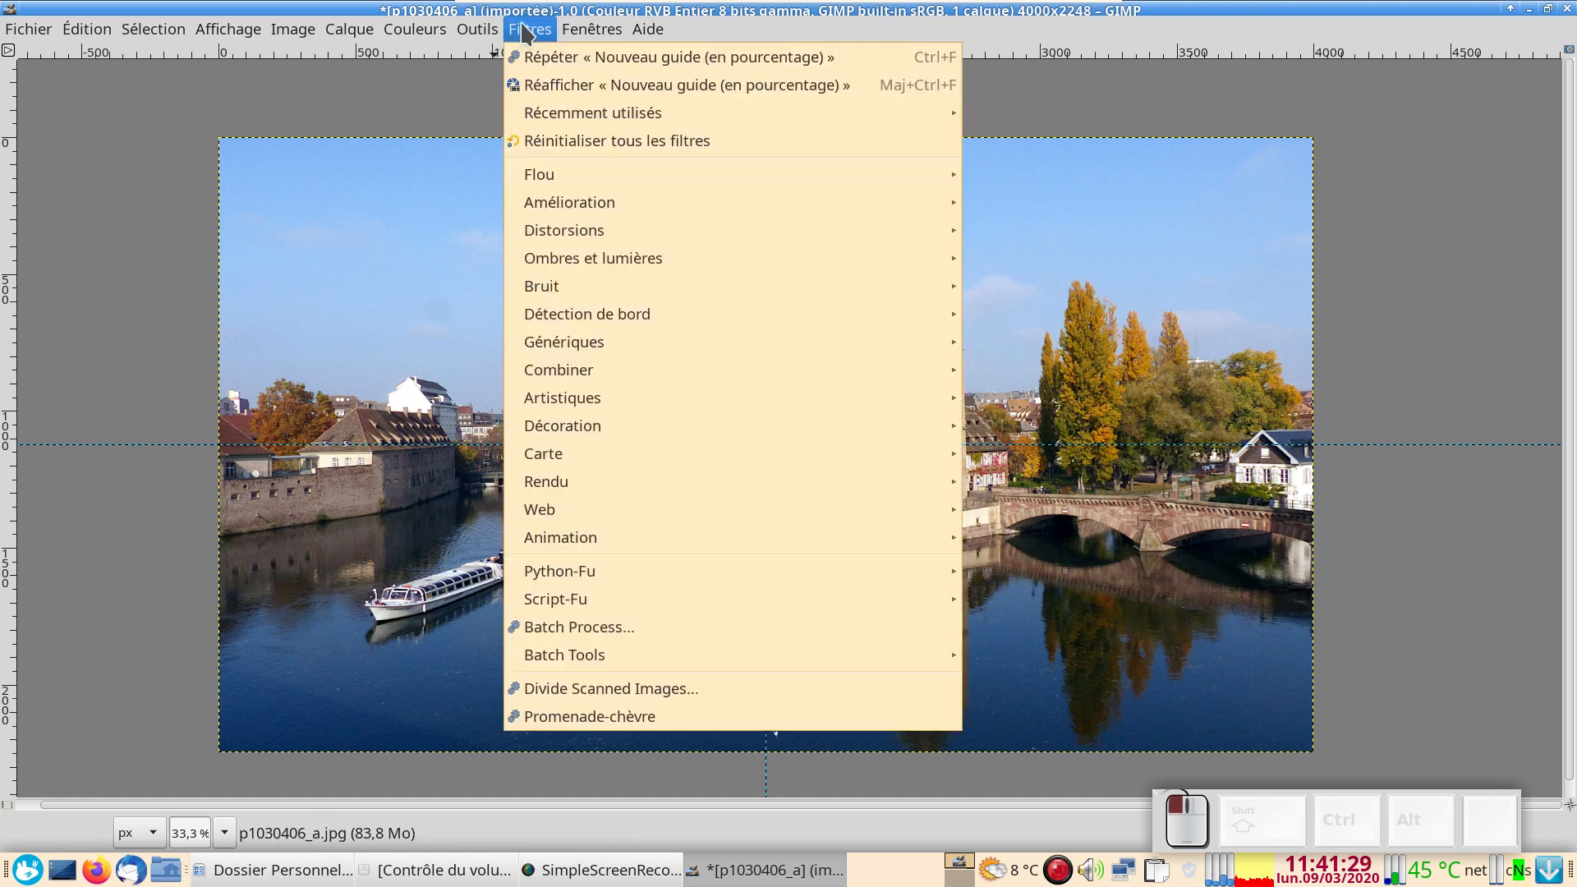
{"action": "mouse_move", "coordinate": [590, 513]}
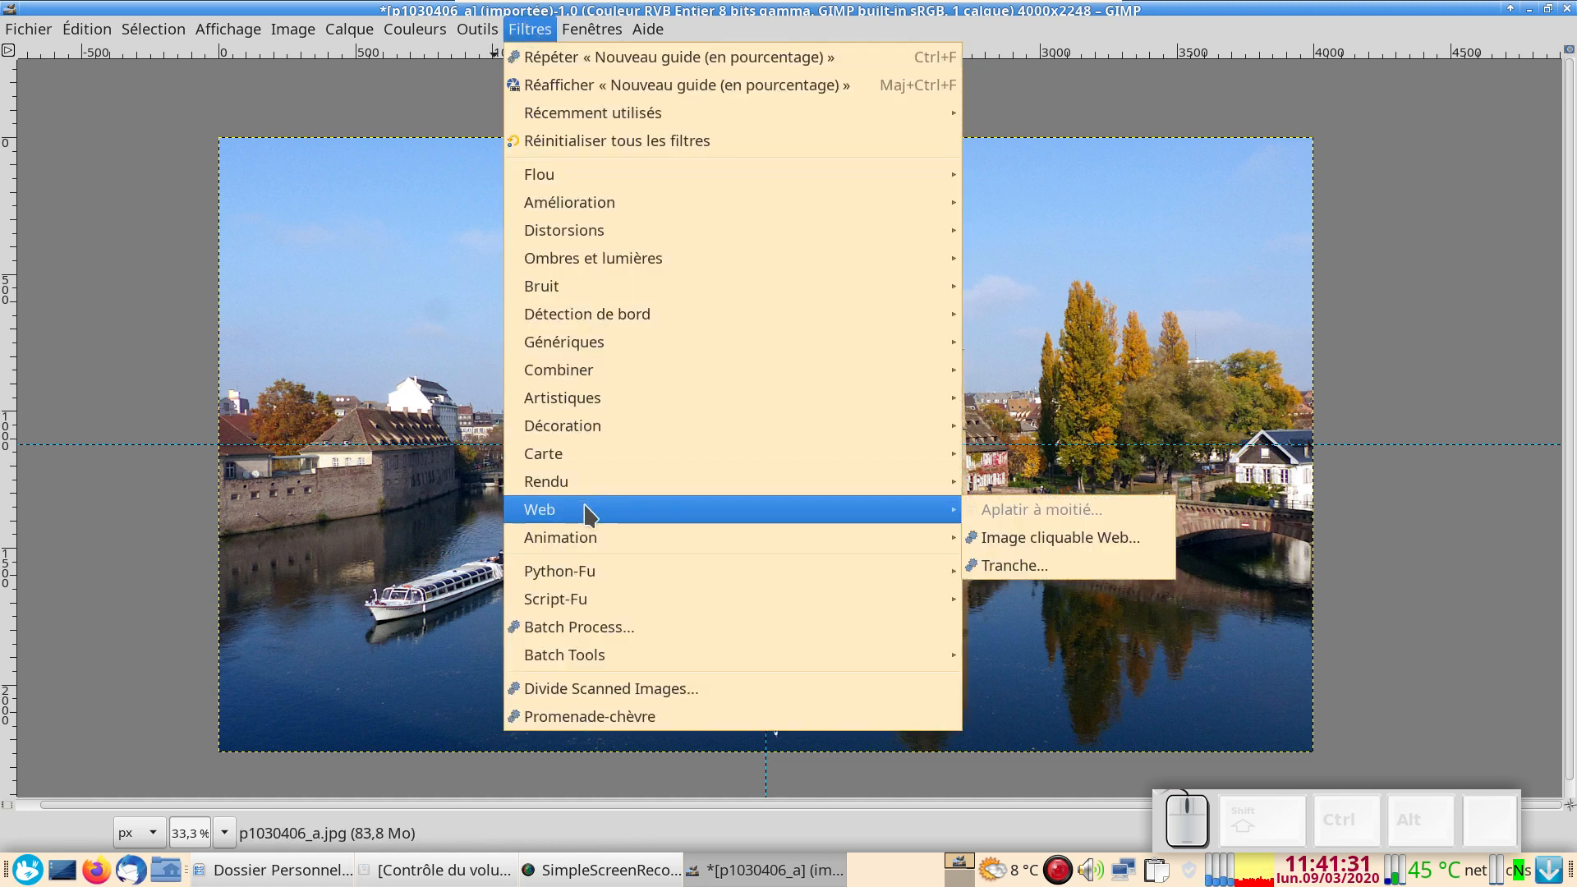
{"action": "left_click", "coordinate": [1028, 579]}
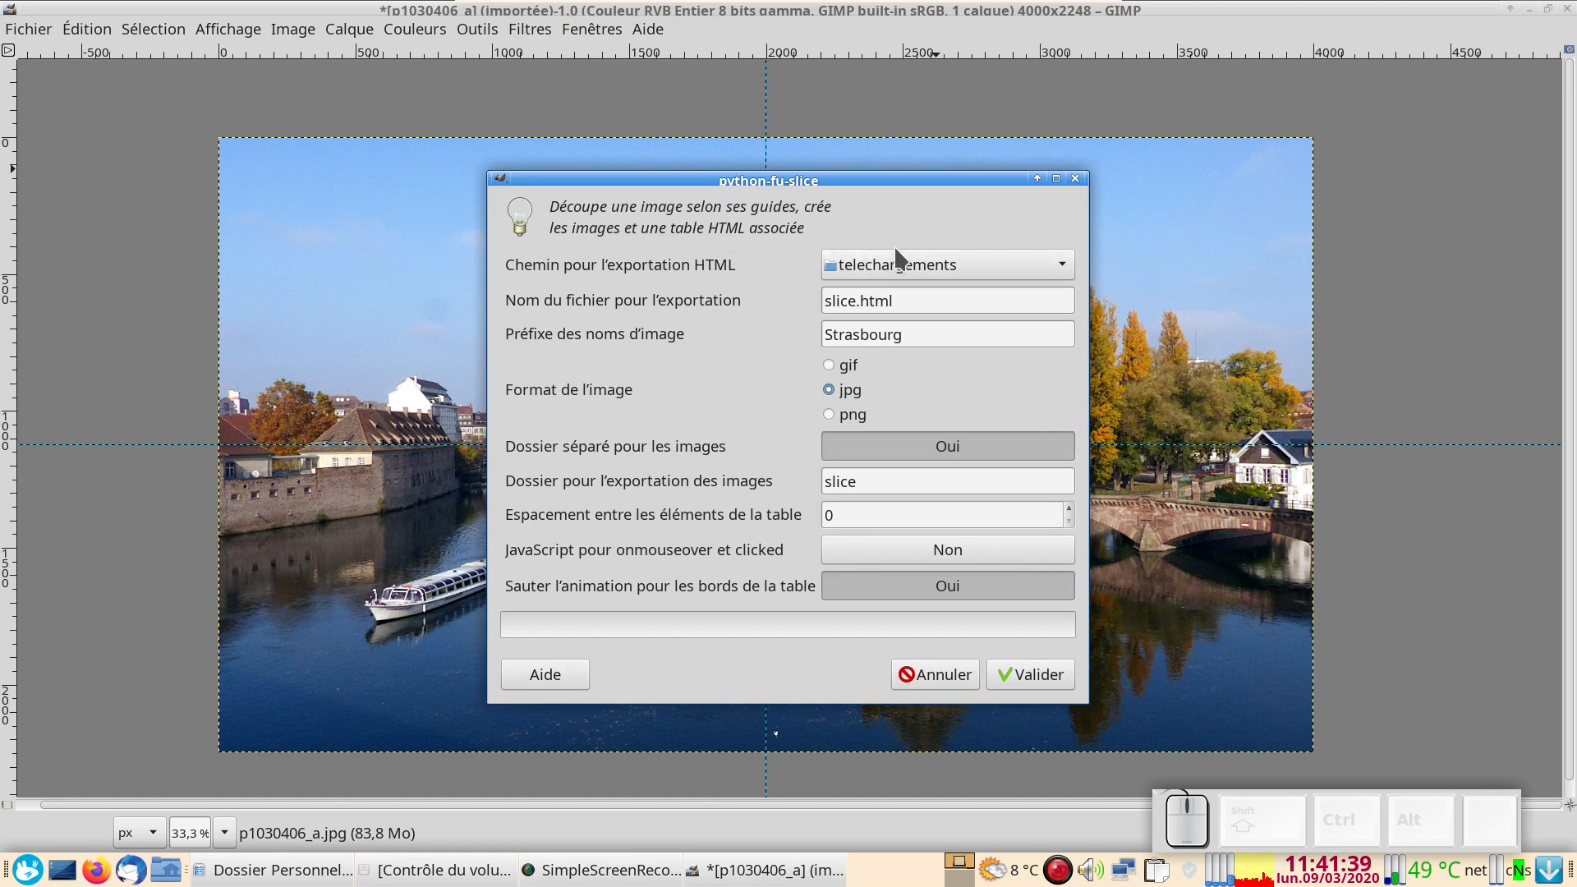
{"action": "left_click", "coordinate": [924, 263]}
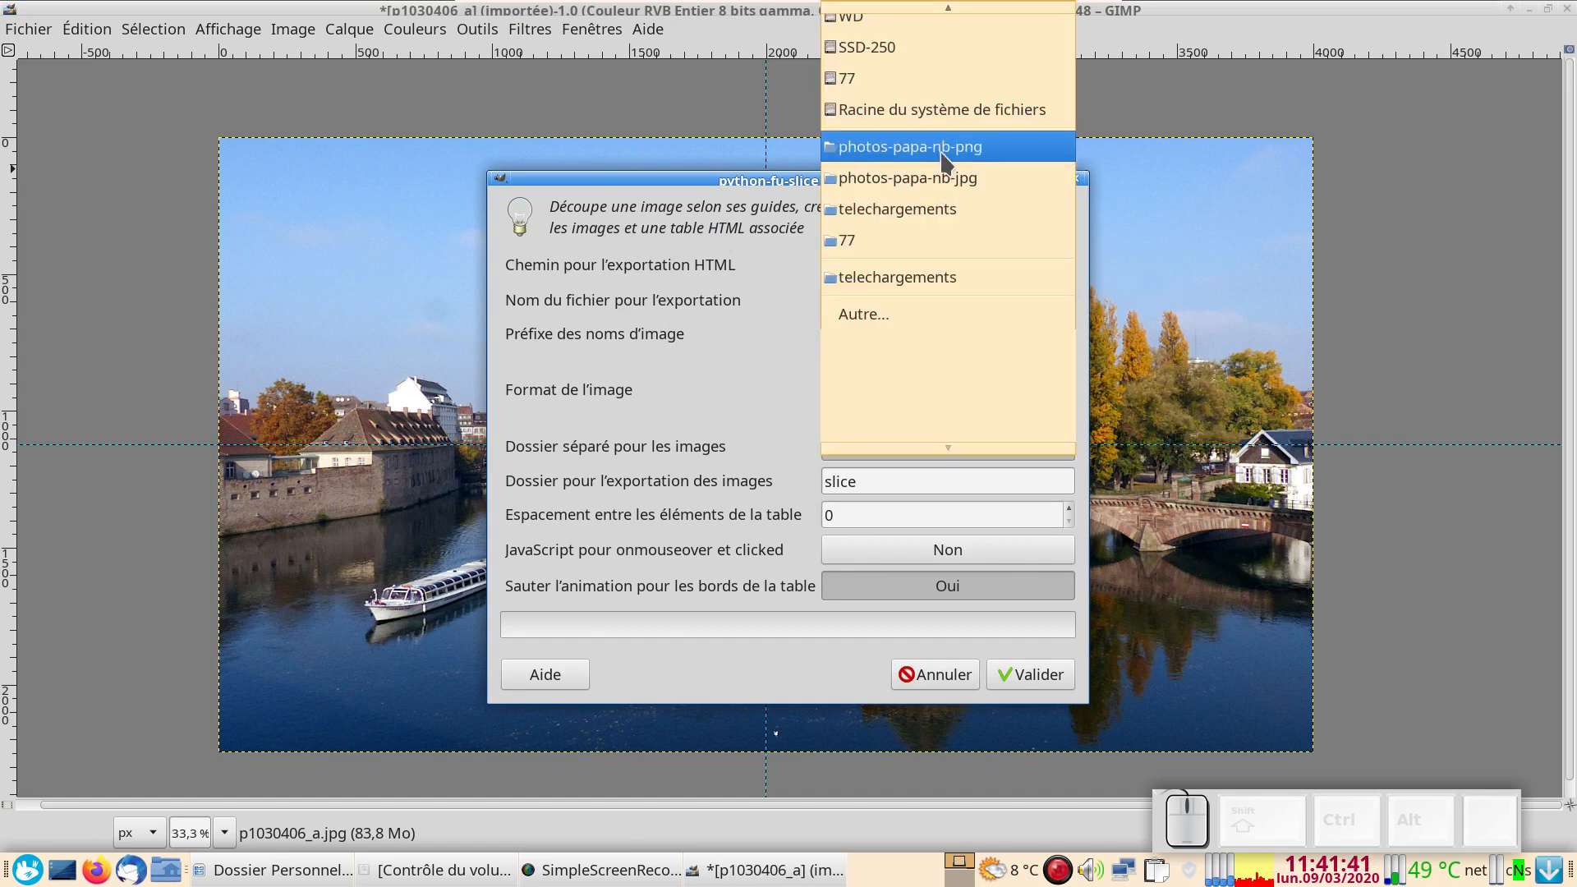
{"action": "scroll", "coordinate": [903, 156], "scroll_direction": "up", "scroll_amount": 3}
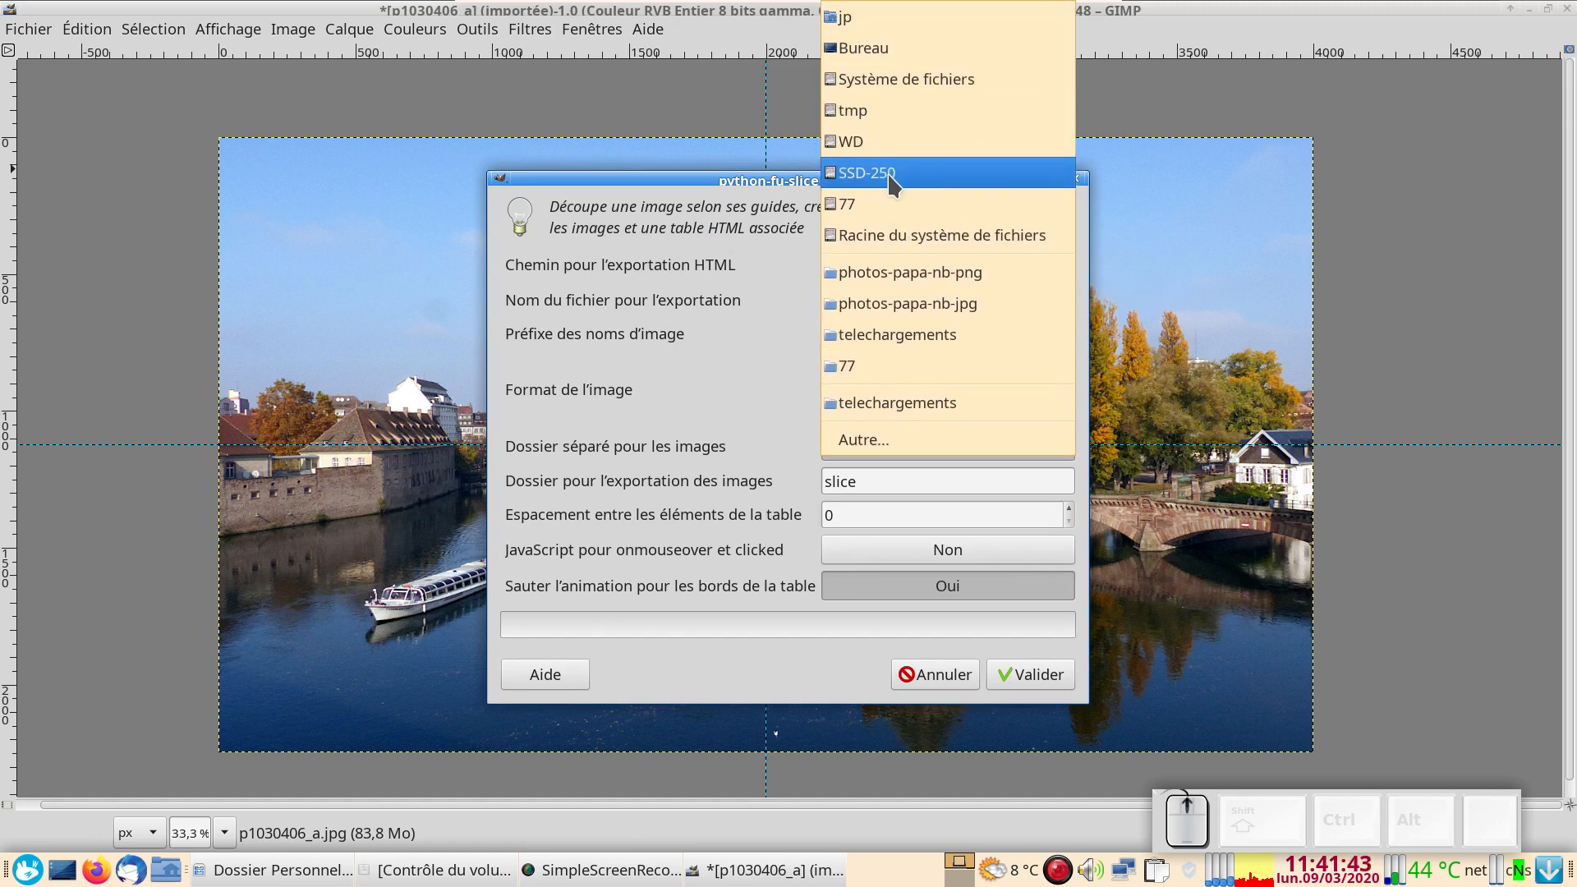
{"action": "left_click", "coordinate": [849, 17]}
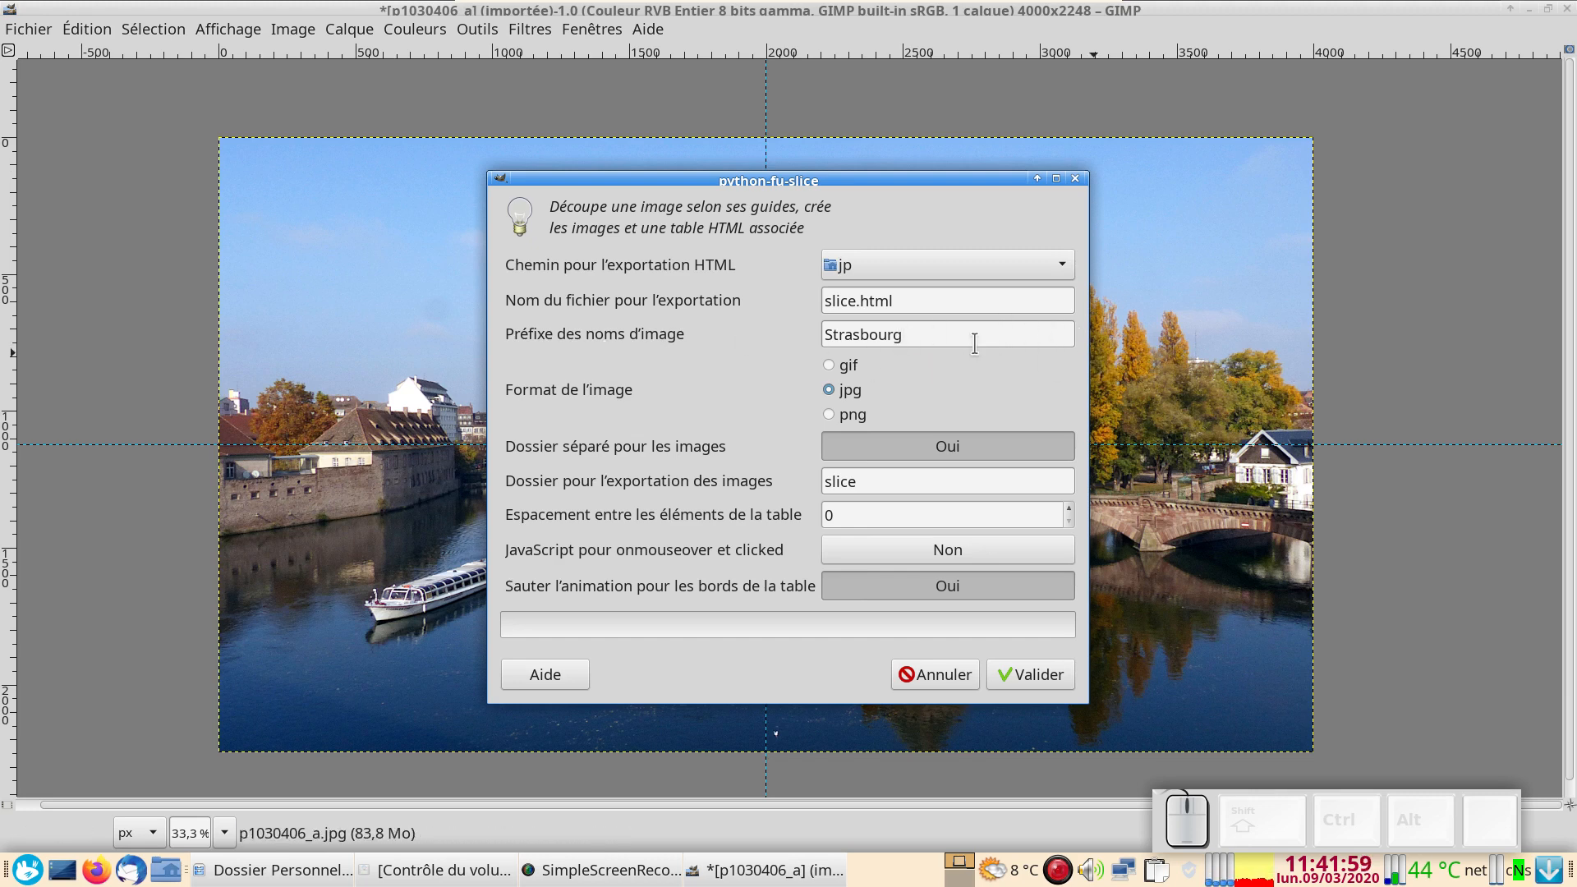
Use jpg as the image format with a separate folder for the images, and run the slicing.
{"action": "left_click", "coordinate": [845, 367]}
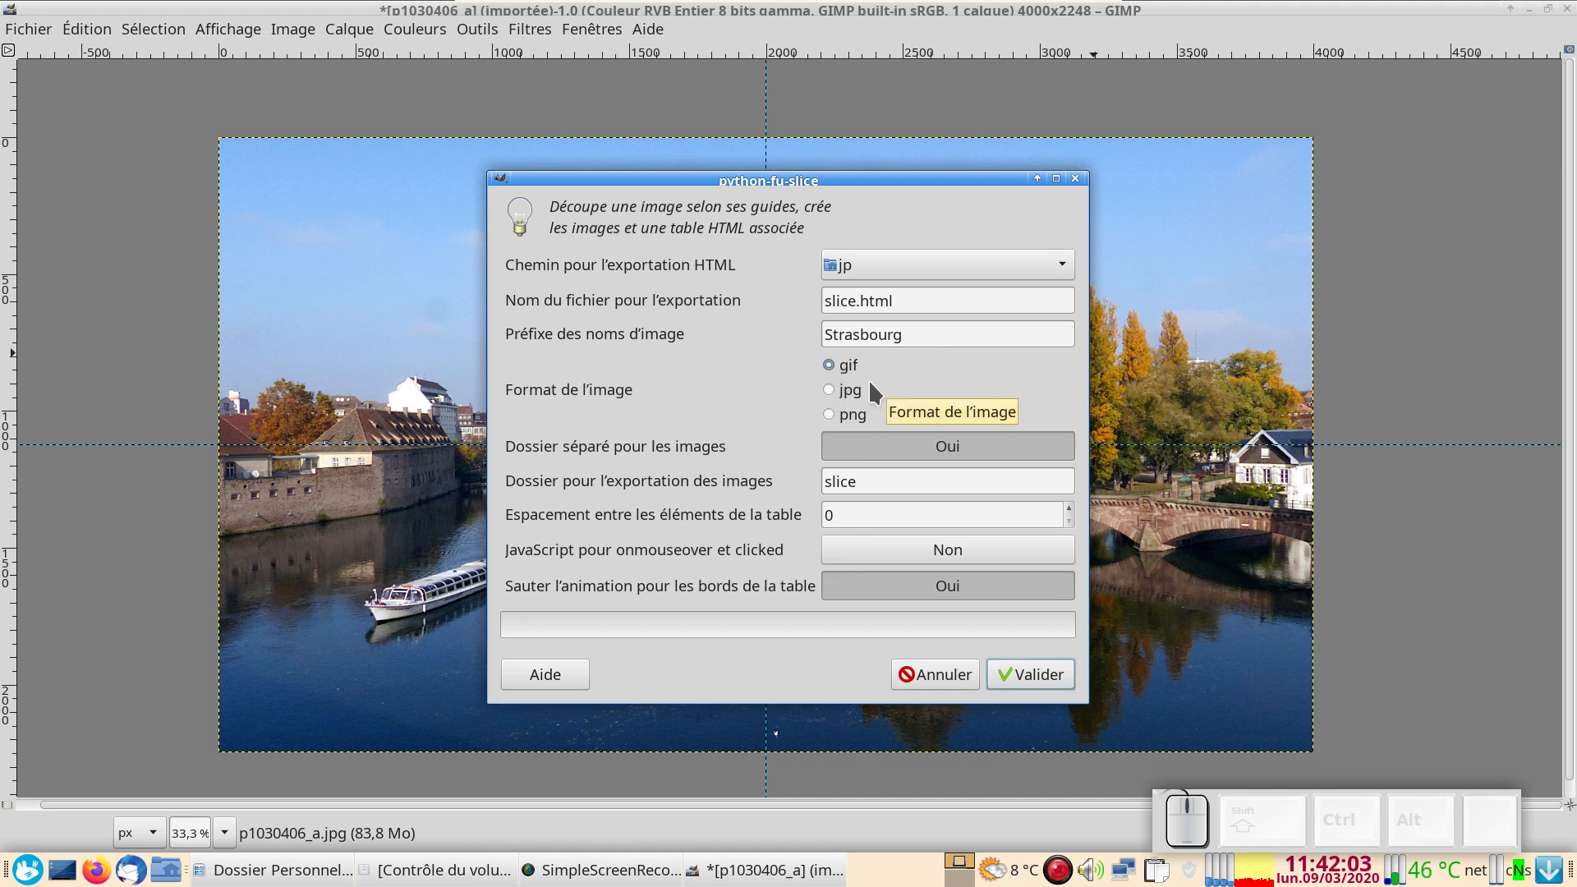
{"action": "left_click", "coordinate": [825, 388]}
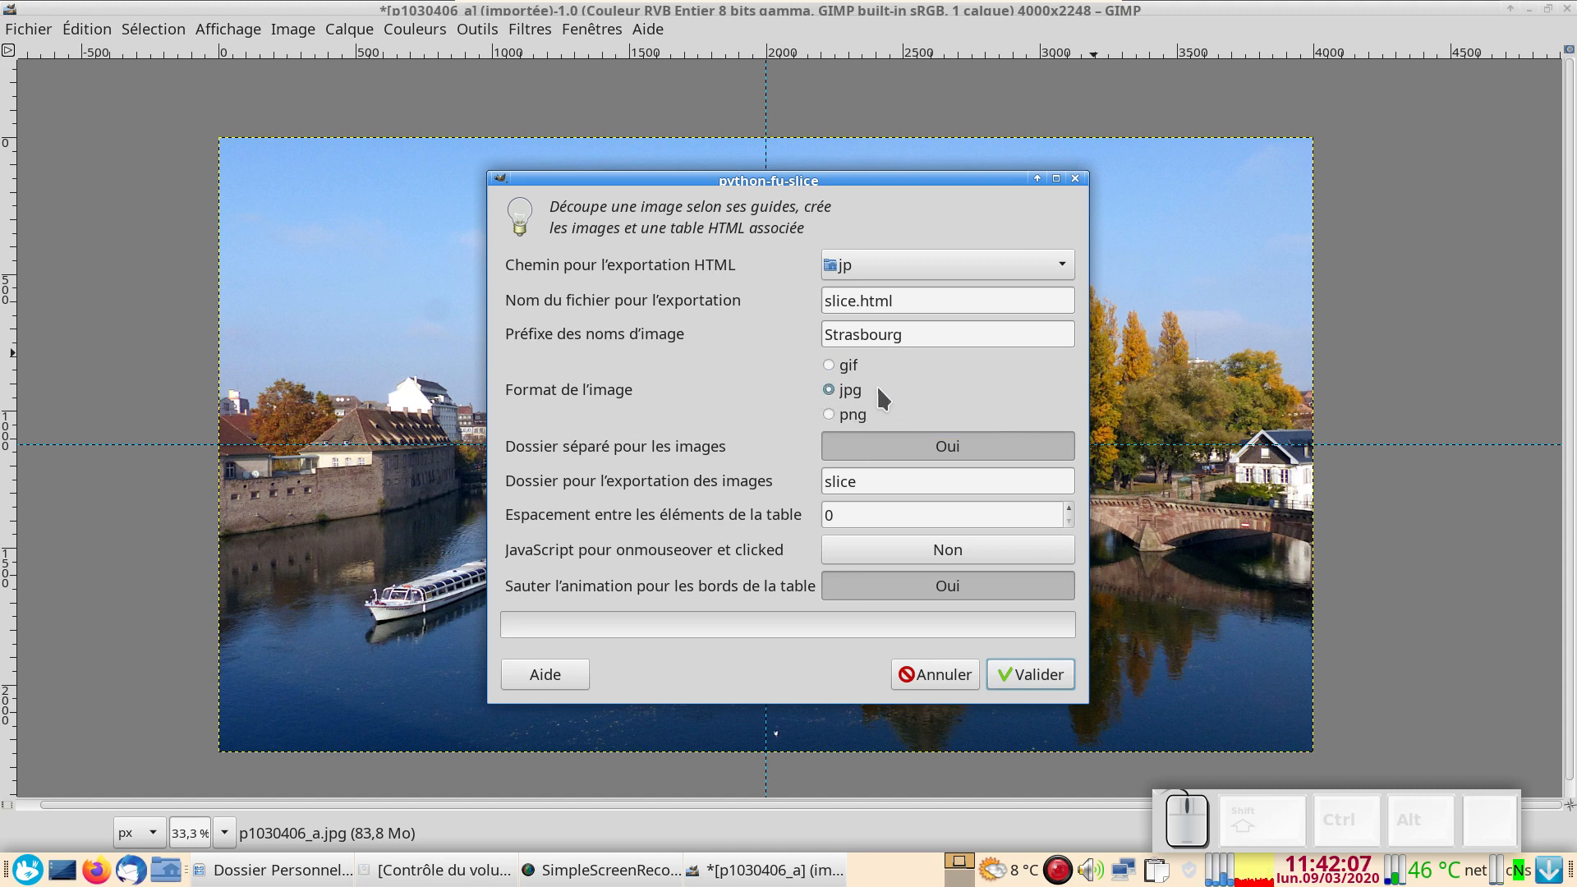
{"action": "left_click", "coordinate": [865, 436]}
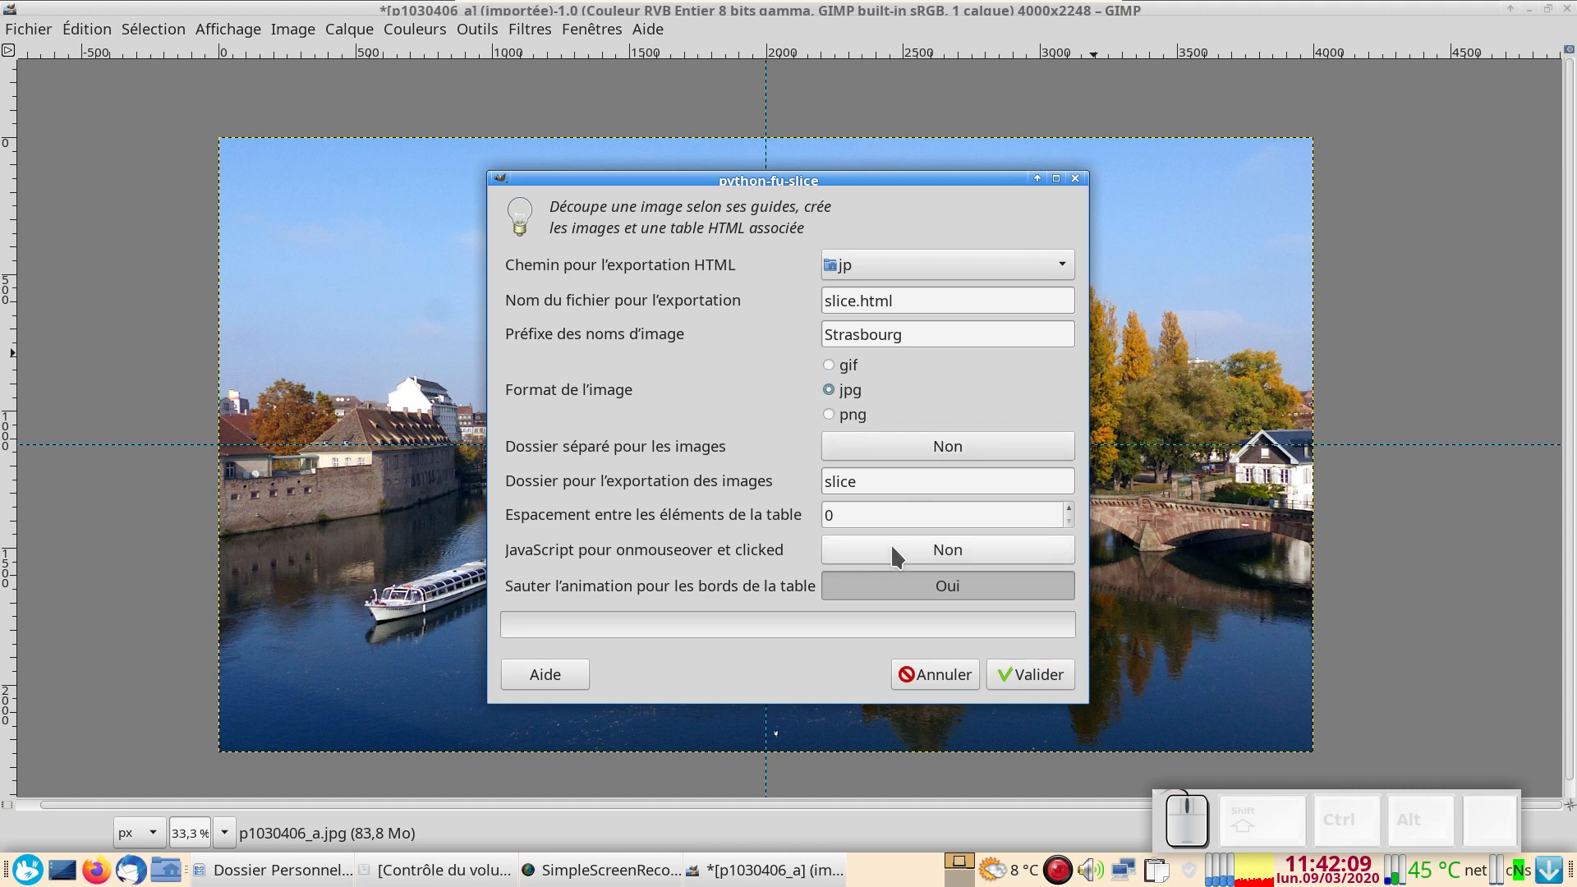
{"action": "left_click", "coordinate": [879, 441]}
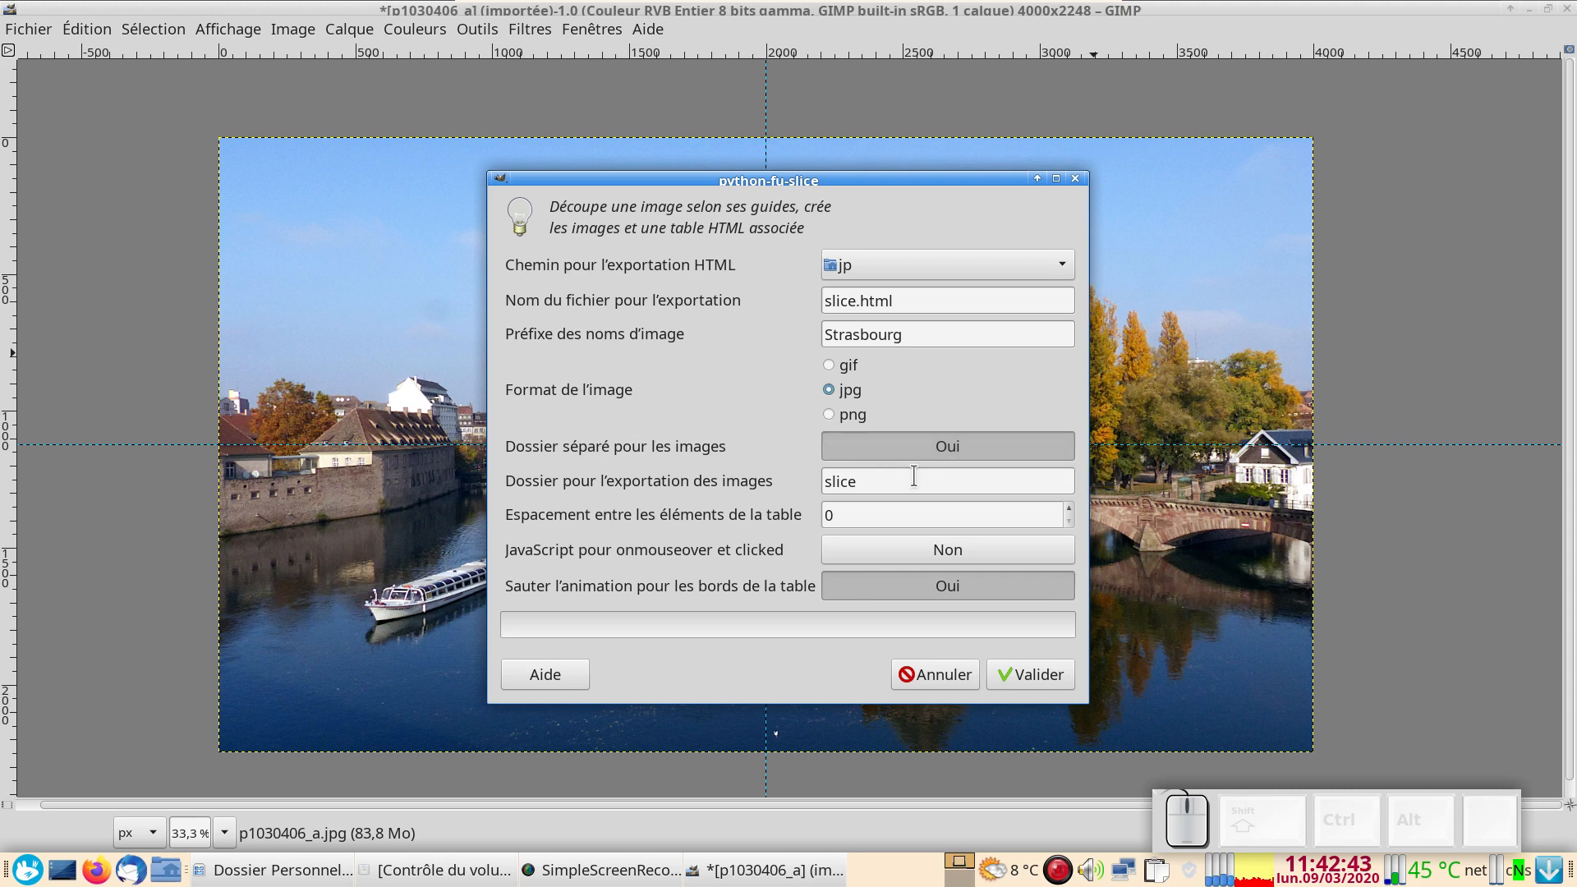
{"action": "left_click", "coordinate": [1036, 671]}
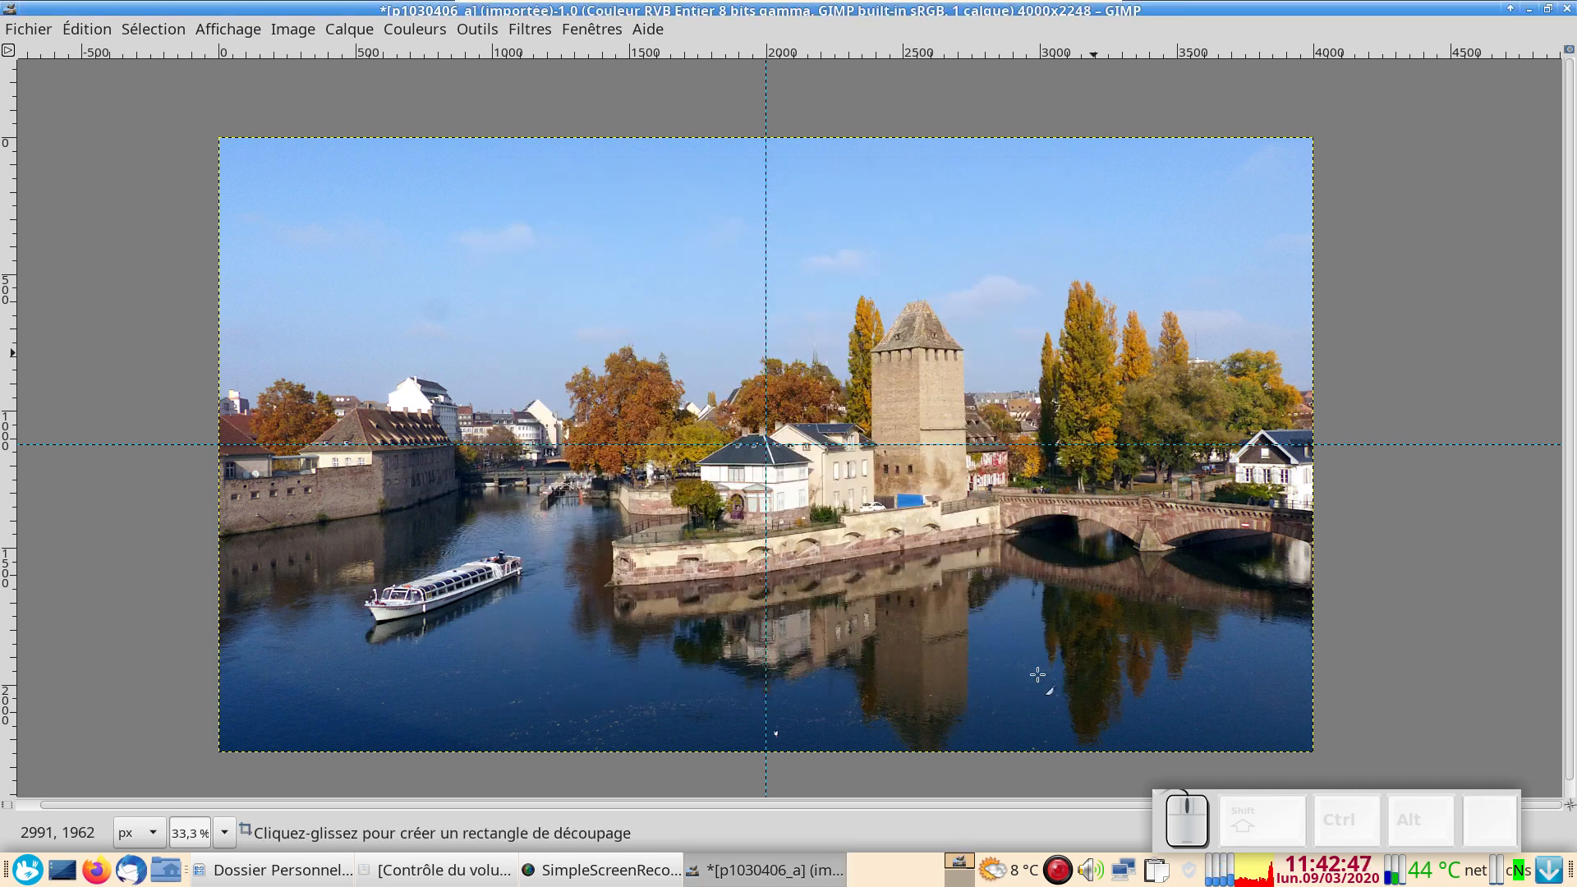
Switch to the Dolphin file manager, open the slice folder and check the exported Strasbourg image pieces in full screen.
{"action": "left_click", "coordinate": [296, 871]}
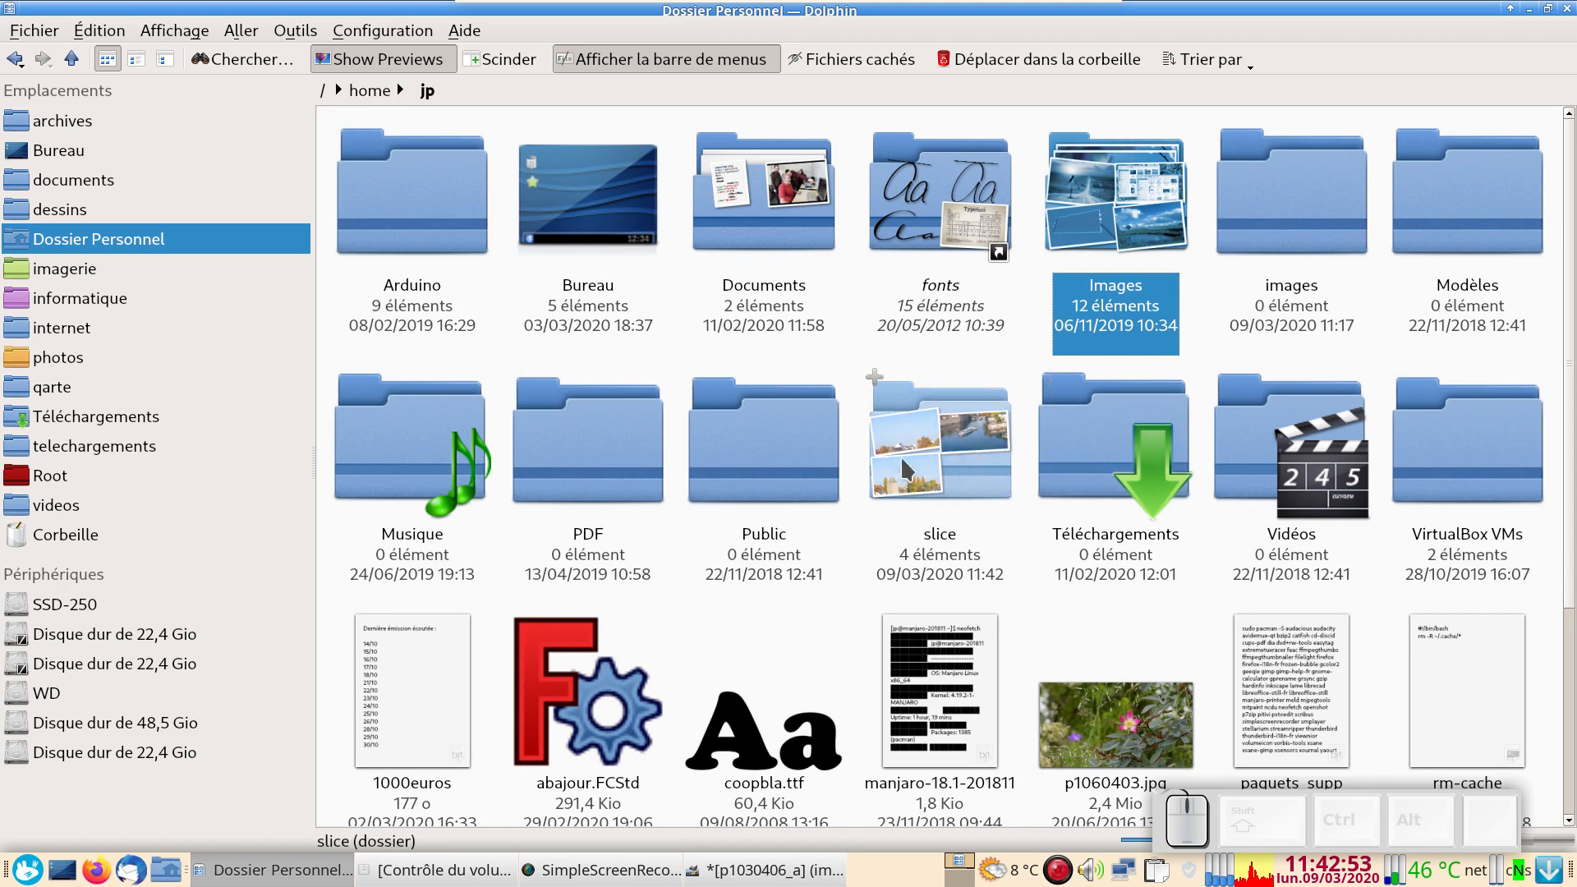
{"action": "double_click", "coordinate": [959, 481]}
{"action": "left_click", "coordinate": [412, 247]}
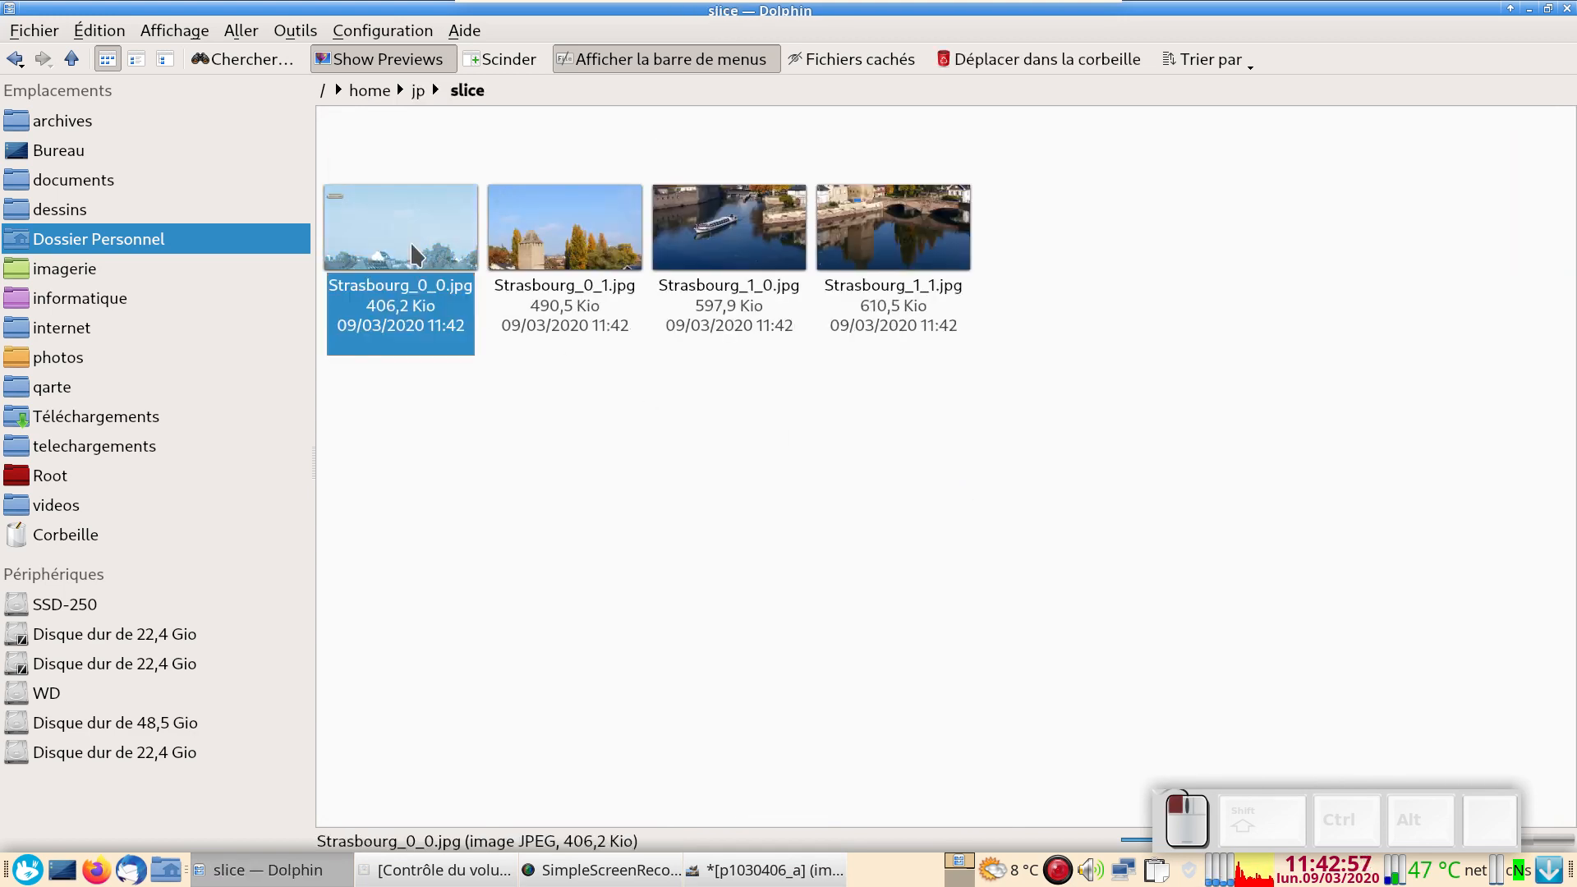
{"action": "double_click", "coordinate": [412, 247]}
{"action": "double_click", "coordinate": [562, 393]}
{"action": "scroll", "coordinate": [562, 393], "scroll_direction": "down", "scroll_amount": 1}
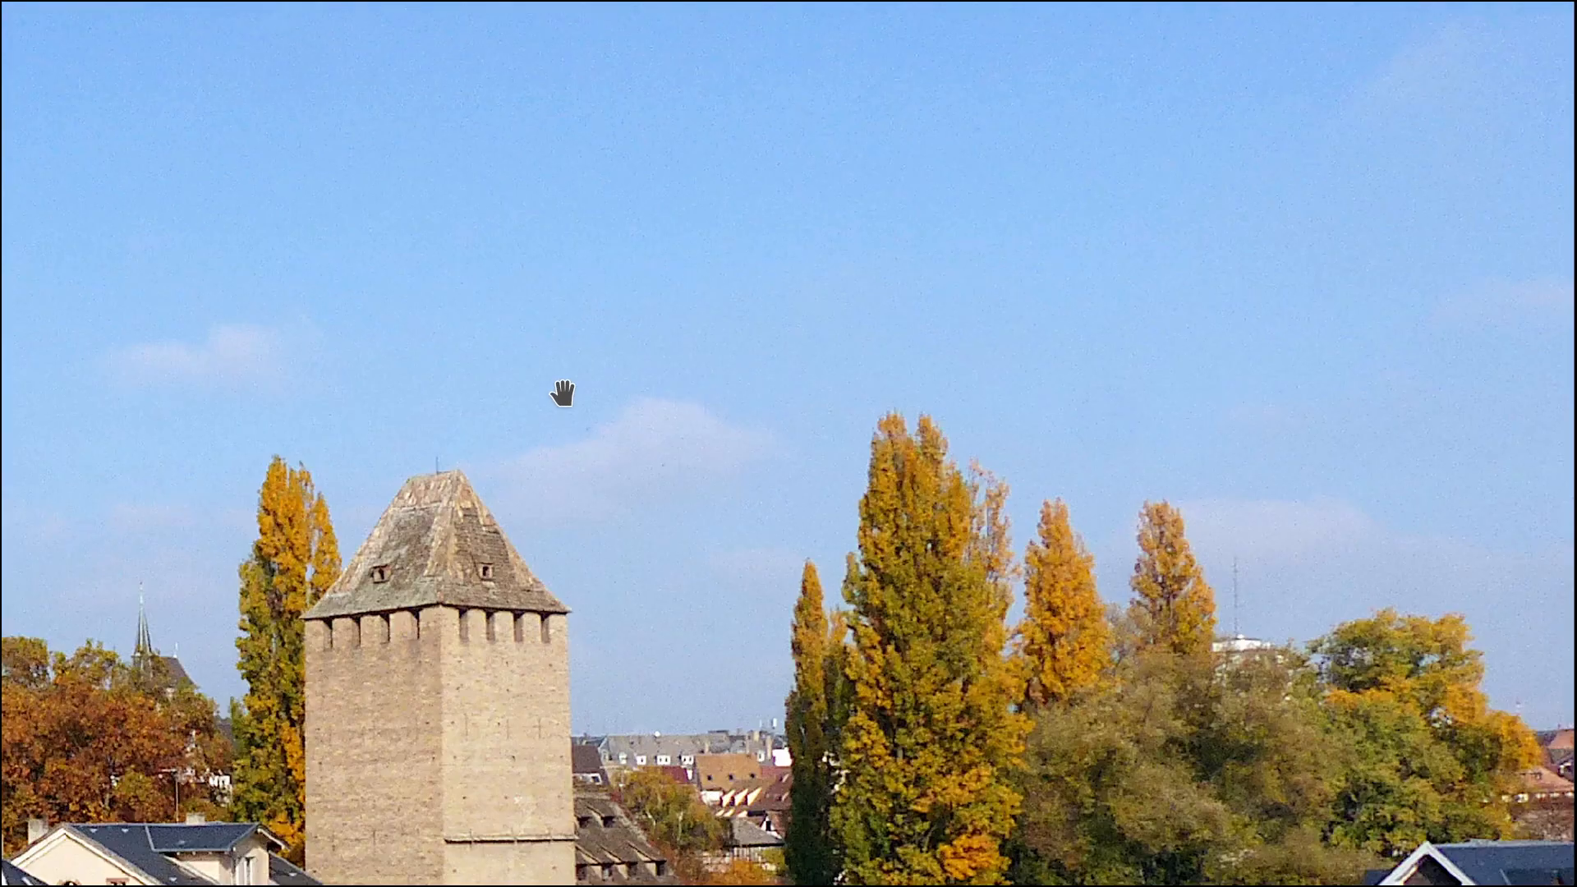
{"action": "scroll", "coordinate": [563, 392], "scroll_direction": "down", "scroll_amount": 1}
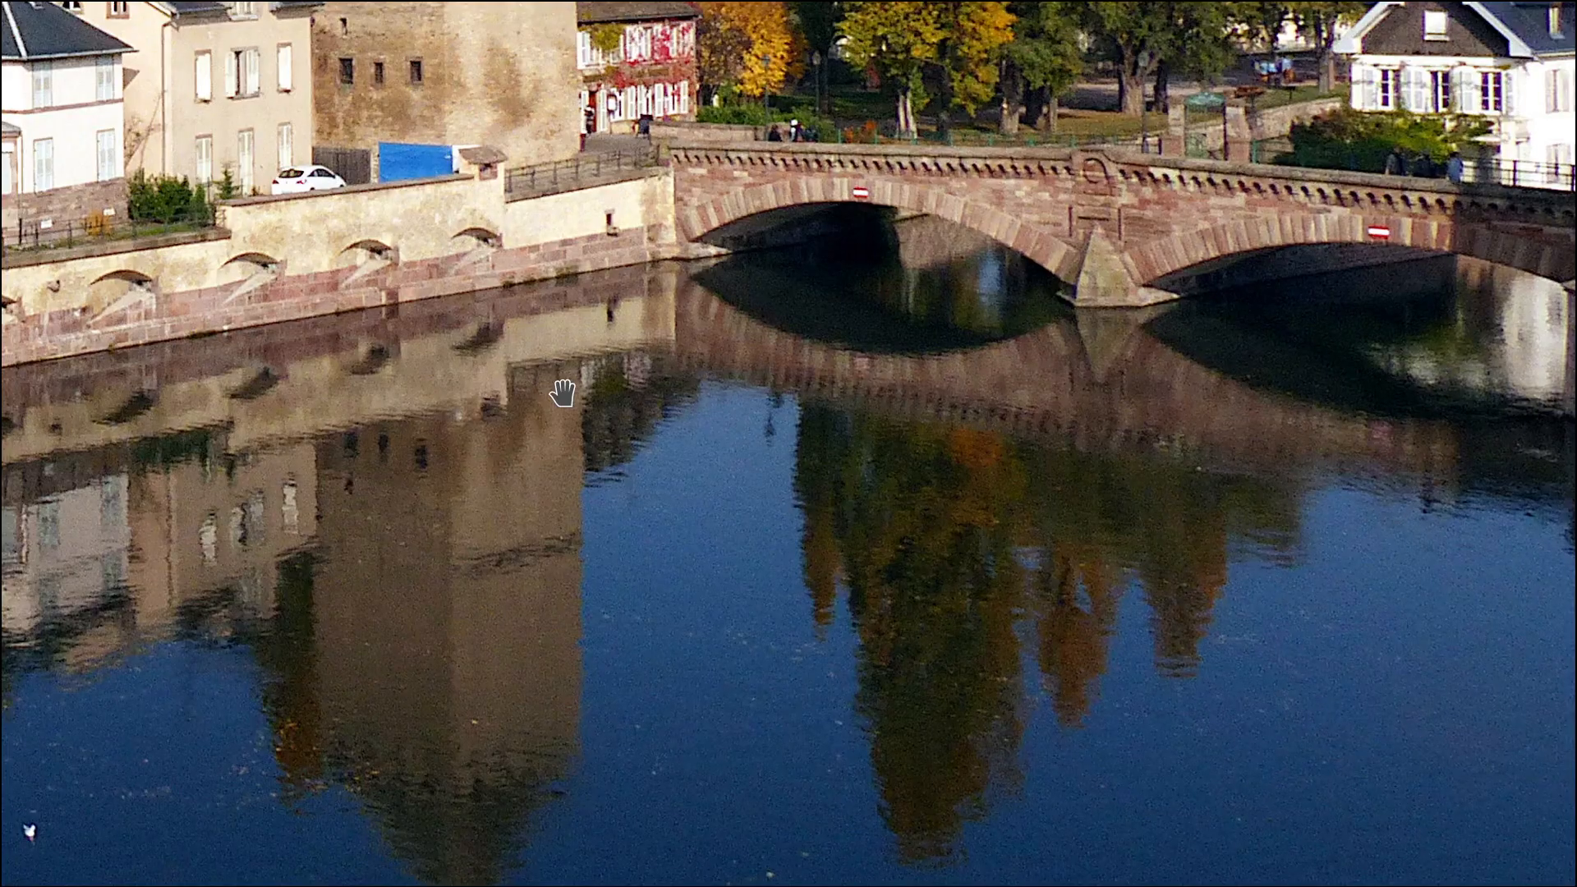
{"action": "key", "text": "Escape"}
{"action": "key", "text": "Escape"}
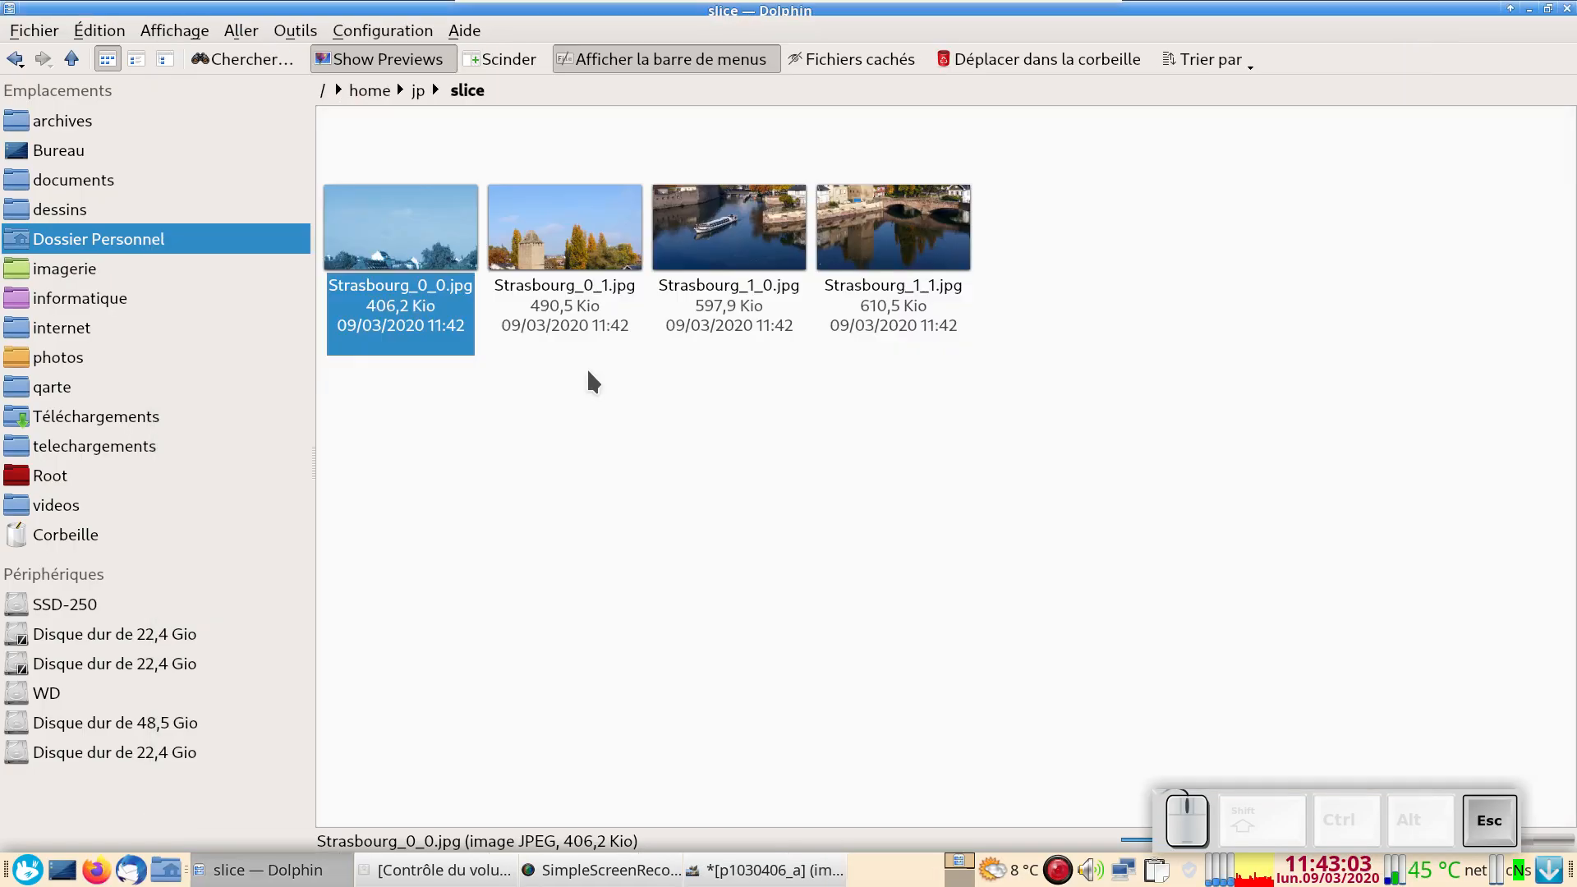